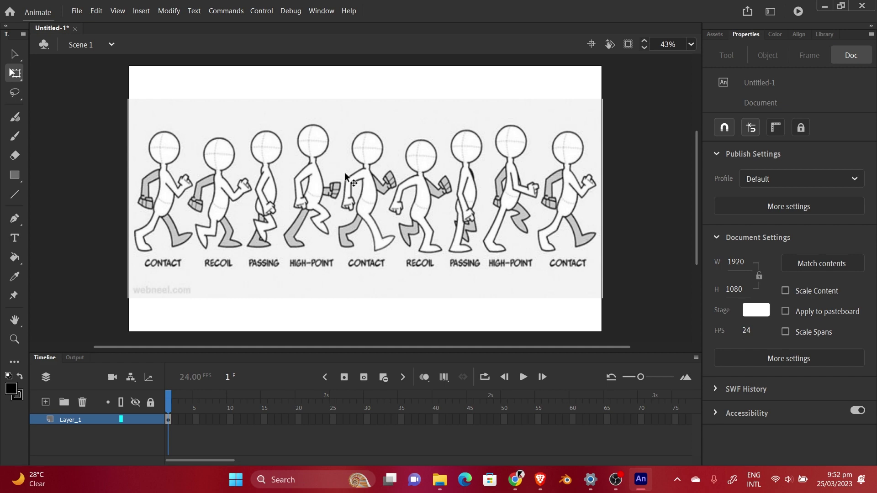
Move the walk cycle reference image lower on the stage, to about Y 207
{"action": "left_click", "coordinate": [379, 180]}
{"action": "left_click_drag", "start_coordinate": [379, 181], "coordinate": [386, 194]}
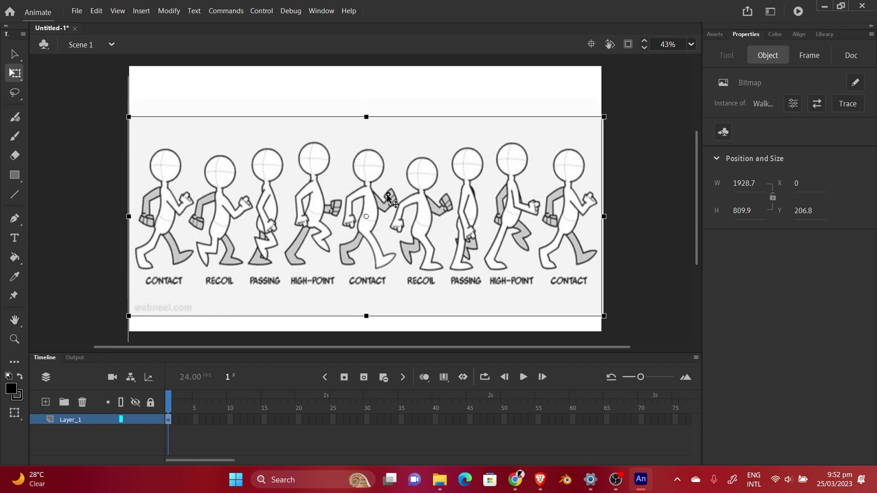
Switch to Chrome and look through the image results for walk cycle reference
{"action": "left_click", "coordinate": [515, 480]}
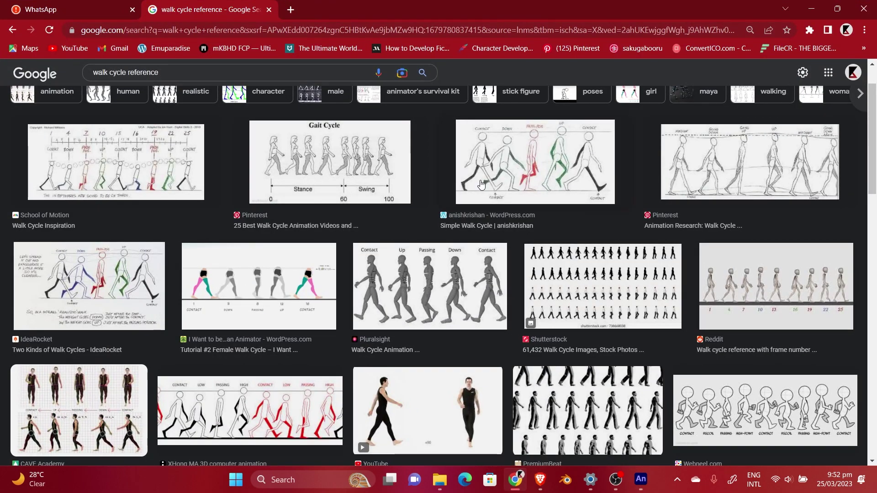
{"action": "scroll", "coordinate": [723, 309], "scroll_direction": "down", "scroll_amount": 2}
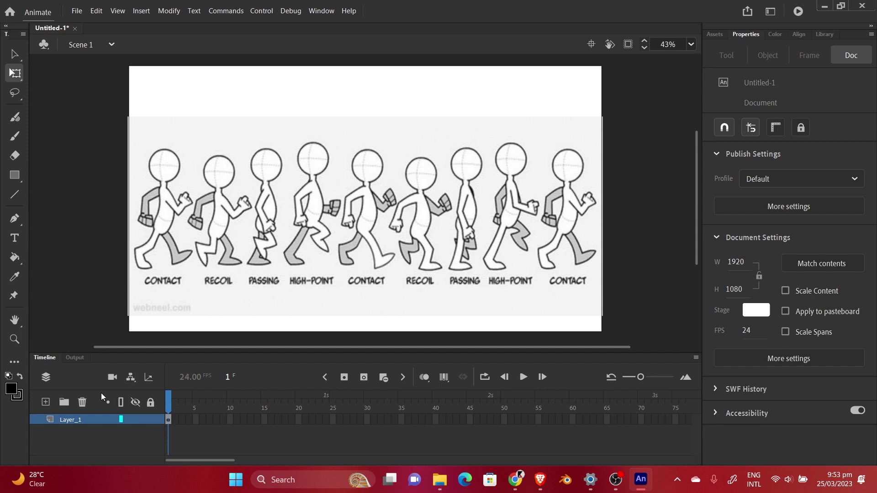
Rename the layer holding the walk cycle image as Ref
{"action": "double_click", "coordinate": [70, 420]}
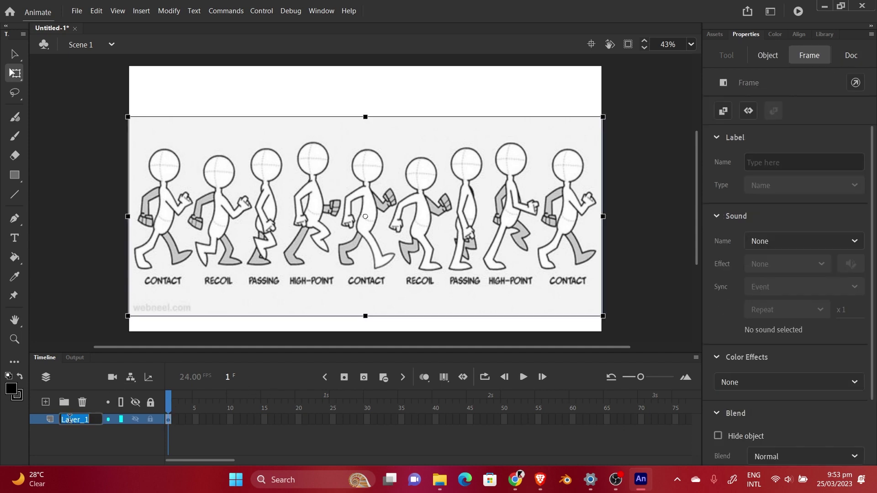
{"action": "type", "text": "Ref"}
{"action": "key", "text": "Return"}
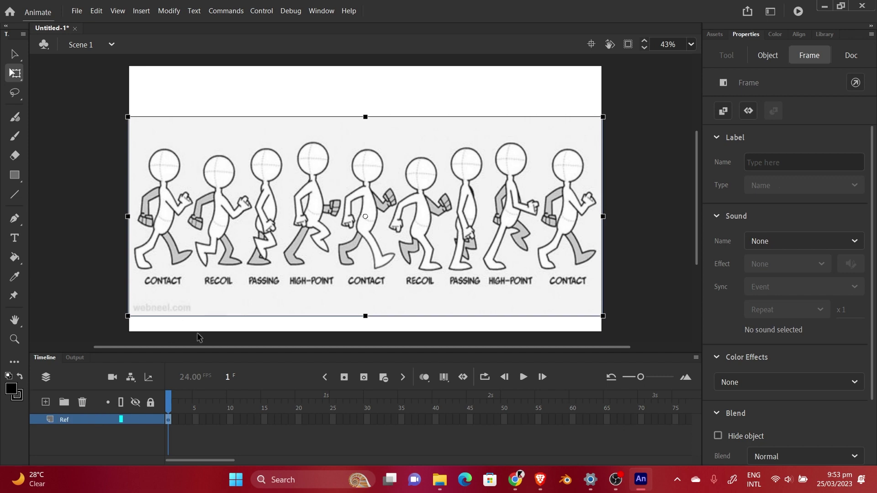
Extend the Ref layer's frame span past frame 75 in the timeline
{"action": "key", "text": "F5"}
{"action": "key", "text": "F5"}
{"action": "key", "text": "F5"}
{"action": "key", "text": "F5"}
{"action": "key", "text": "F5"}
{"action": "key", "text": "F5"}
{"action": "key", "text": "F5"}
{"action": "key", "text": "F5"}
{"action": "key", "text": "F5"}
{"action": "key", "text": "F5"}
{"action": "key", "text": "F5"}
{"action": "key", "text": "F5"}
{"action": "key", "text": "F5"}
{"action": "key", "text": "F5"}
{"action": "key", "text": "F5"}
{"action": "key", "text": "F5"}
{"action": "key", "text": "F5"}
{"action": "key", "text": "F5"}
{"action": "key", "text": "F5"}
{"action": "key", "text": "F5"}
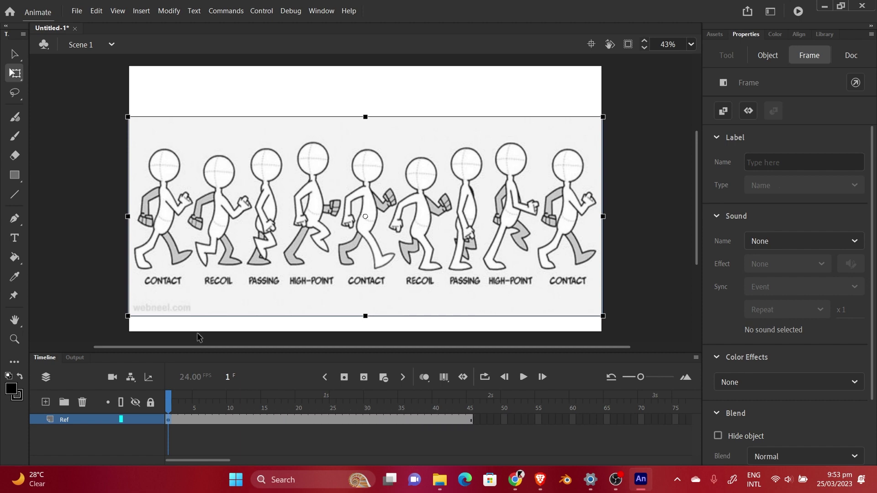
{"action": "key", "text": "F5"}
{"action": "key", "text": "F5"}
{"action": "key", "text": "F5"}
{"action": "key", "text": "F5"}
{"action": "key", "text": "F5"}
{"action": "key", "text": "F5"}
{"action": "key", "text": "F5"}
{"action": "key", "text": "F5"}
{"action": "key", "text": "F5"}
{"action": "key", "text": "F5"}
{"action": "key", "text": "F5"}
{"action": "key", "text": "F5"}
{"action": "key", "text": "F5"}
{"action": "key", "text": "F5"}
{"action": "key", "text": "F5"}
{"action": "key", "text": "F5"}
{"action": "key", "text": "F5"}
{"action": "key", "text": "F5"}
{"action": "key", "text": "F5"}
{"action": "key", "text": "F5"}
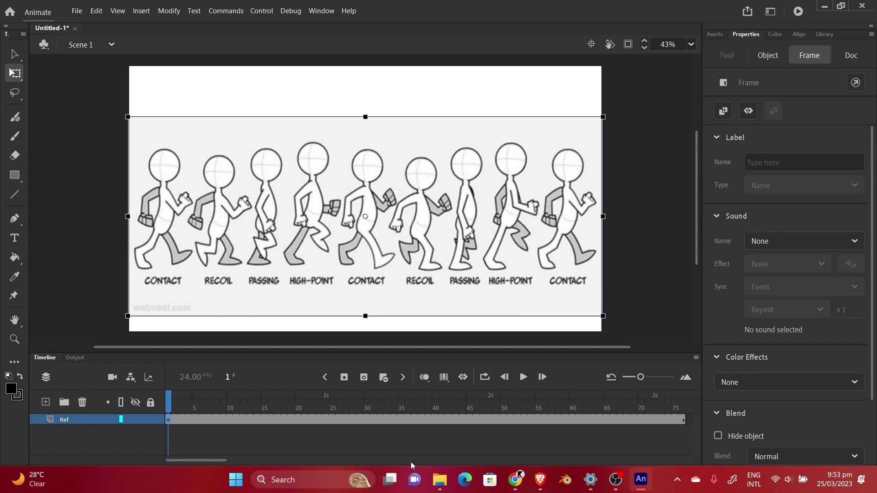
{"action": "key", "text": "F5"}
Add a new layer above Ref and name it Drawing
{"action": "left_click", "coordinate": [45, 402]}
{"action": "double_click", "coordinate": [72, 419]}
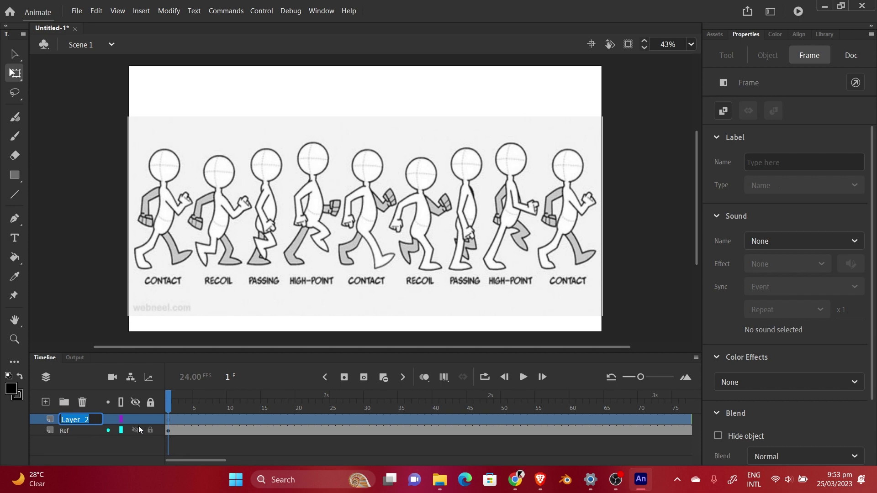
{"action": "type", "text": "Drawing"}
{"action": "key", "text": "Return"}
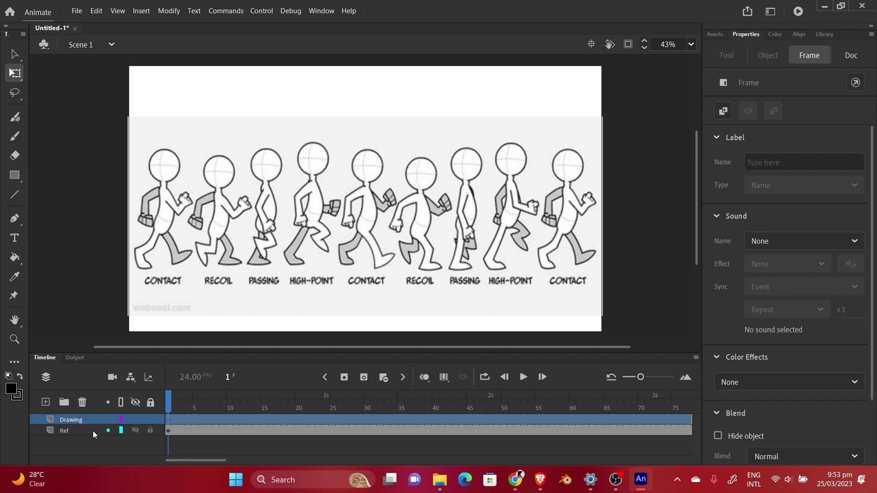
Switch the Ref layer's visibility to Opacity in its layer properties and lower the percentage to fade the reference image
{"action": "left_click", "coordinate": [71, 431]}
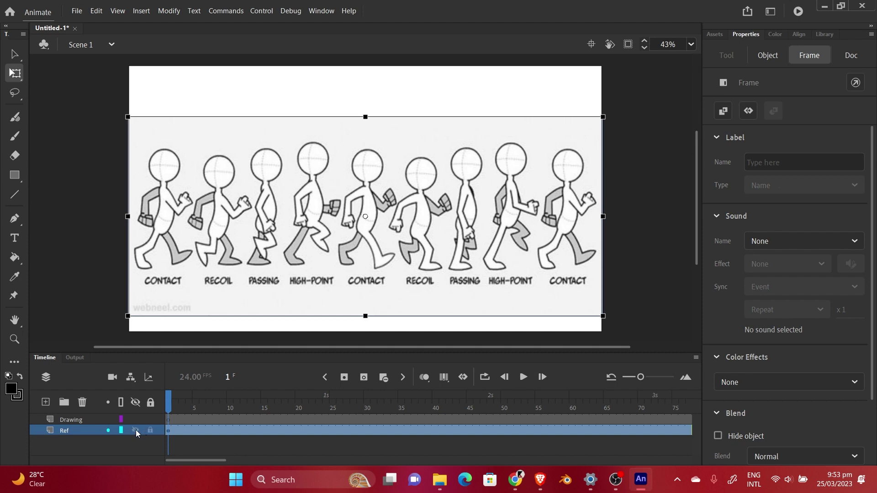
{"action": "right_click", "coordinate": [80, 429]}
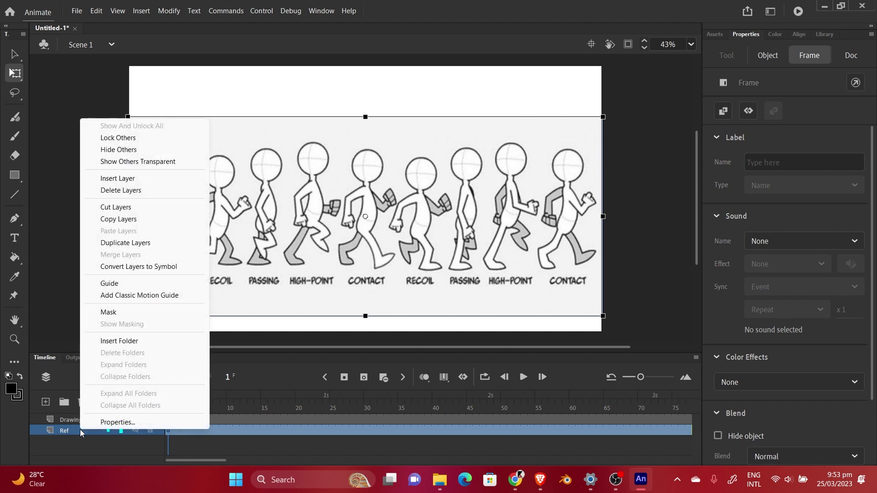
{"action": "left_click", "coordinate": [74, 433]}
{"action": "right_click", "coordinate": [76, 430]}
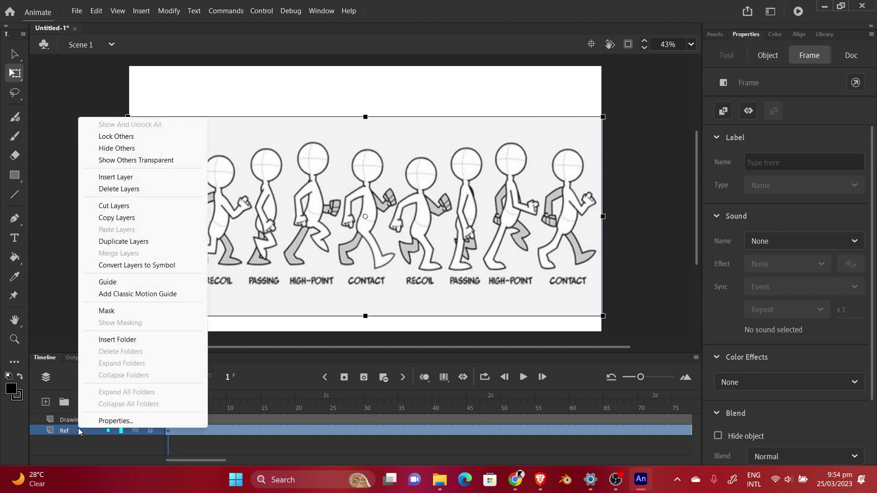
{"action": "left_click", "coordinate": [115, 421]}
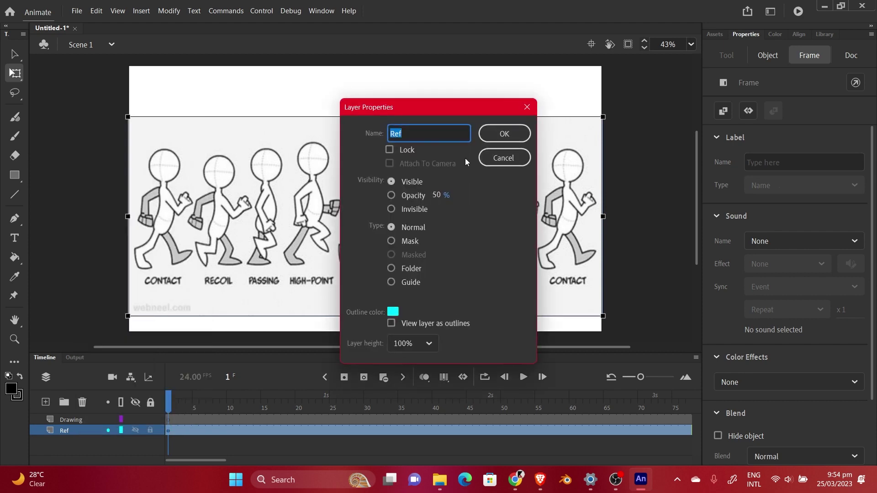
{"action": "left_click", "coordinate": [391, 196]}
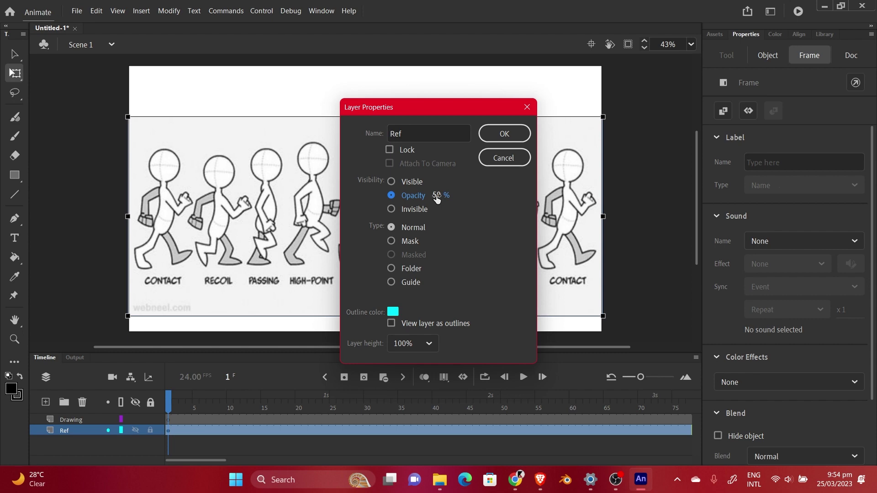
{"action": "left_click_drag", "start_coordinate": [435, 200], "coordinate": [423, 197]}
{"action": "left_click", "coordinate": [494, 133]}
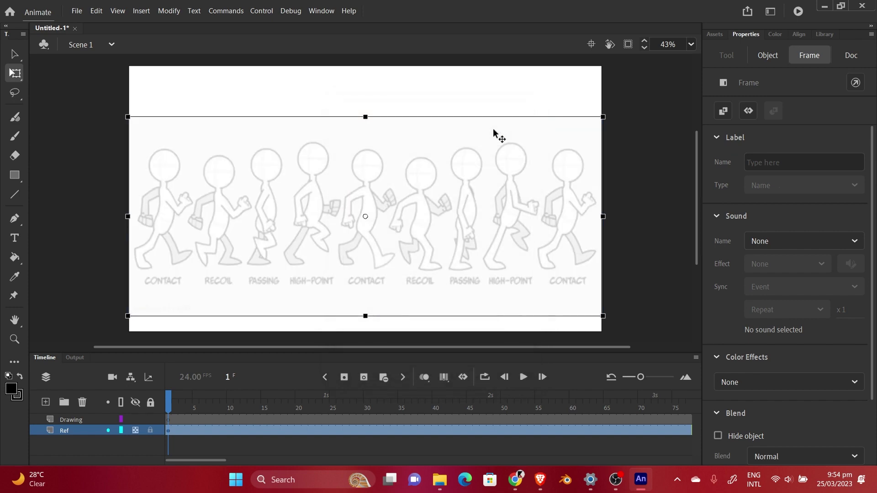
{"action": "left_click", "coordinate": [661, 104]}
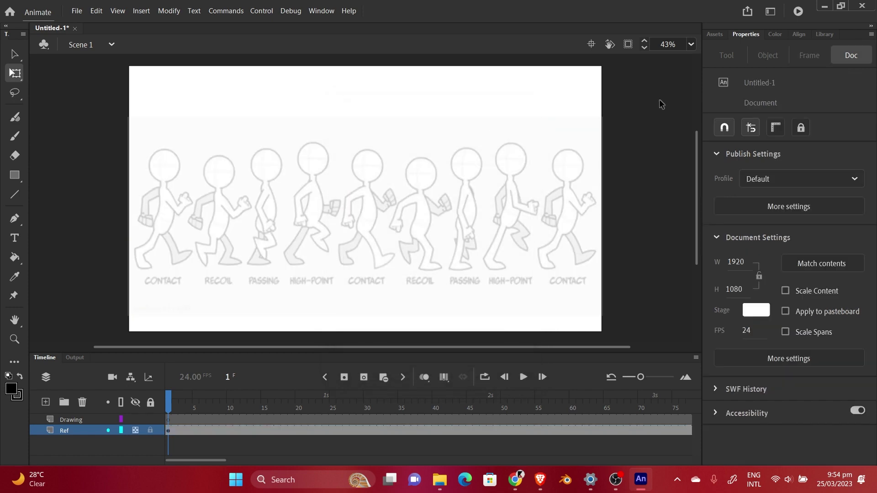
Try to draw the first figure's head with the Oval tool on the Drawing layer's first frame
{"action": "mouse_move", "coordinate": [591, 223]}
{"action": "left_mouse_down"}
{"action": "mouse_move", "coordinate": [603, 214]}
{"action": "mouse_move", "coordinate": [606, 222]}
{"action": "mouse_move", "coordinate": [587, 221]}
{"action": "left_mouse_up"}
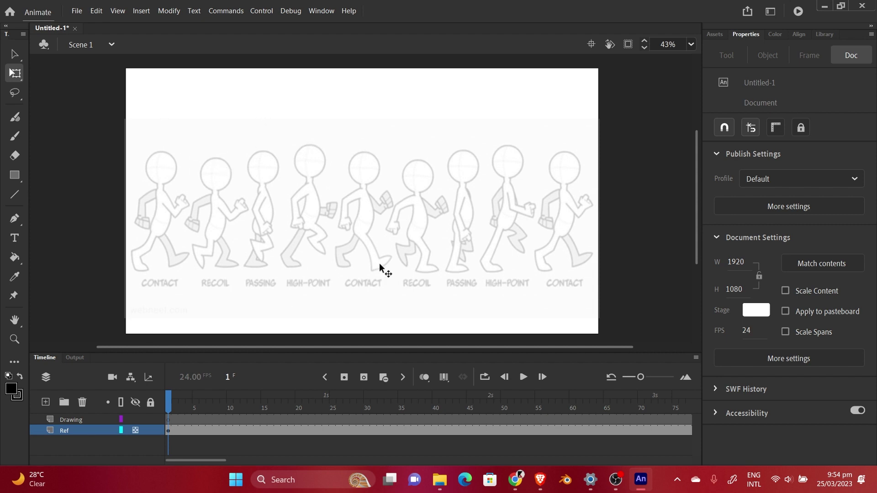
{"action": "left_click", "coordinate": [167, 419]}
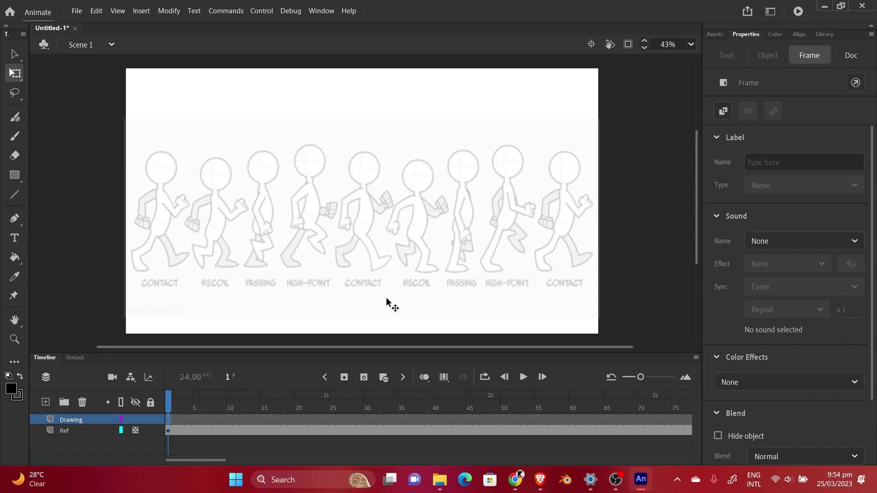
{"action": "key", "text": "b"}
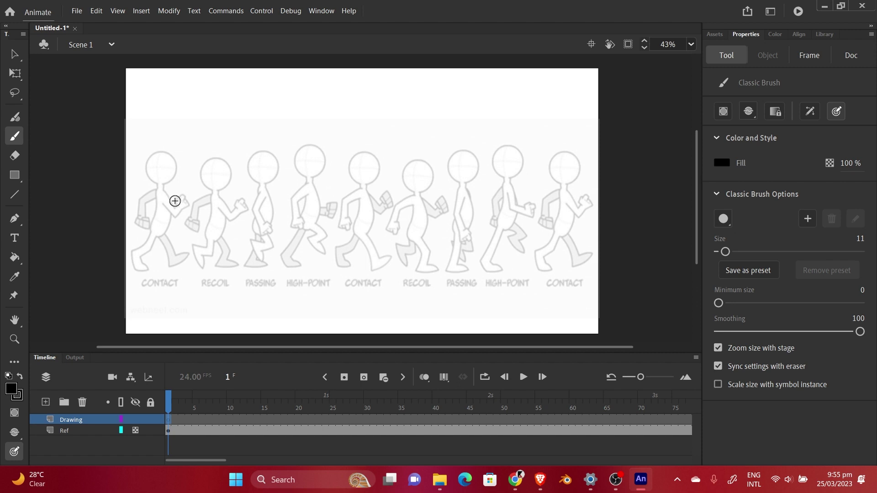
{"action": "left_click", "coordinate": [14, 175]}
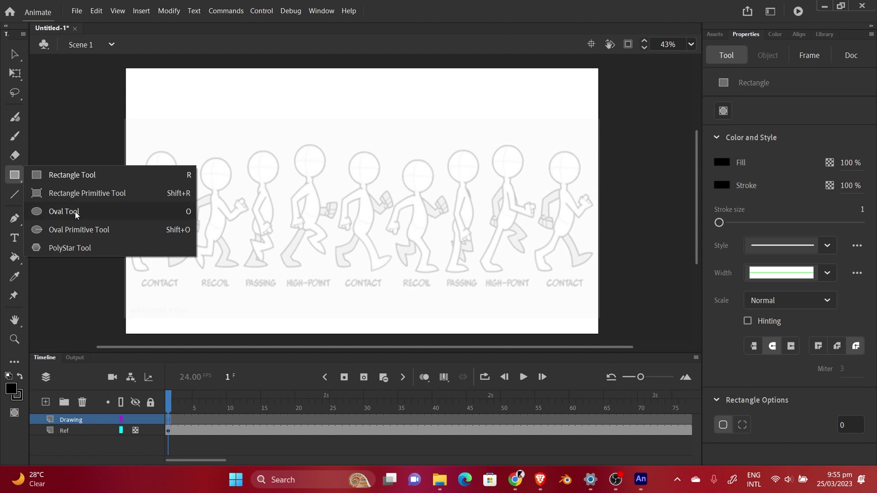
{"action": "left_click", "coordinate": [75, 213]}
{"action": "left_click_drag", "start_coordinate": [147, 156], "coordinate": [165, 173]}
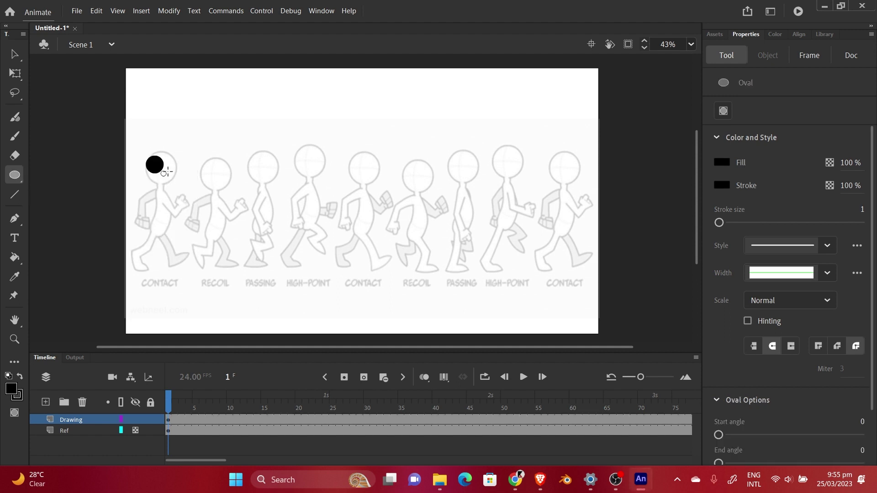
{"action": "key", "text": "ctrl+z"}
Trace the head of the first Contact figure with the black Classic Brush on frame 1 of the Drawing layer
{"action": "left_click", "coordinate": [15, 136]}
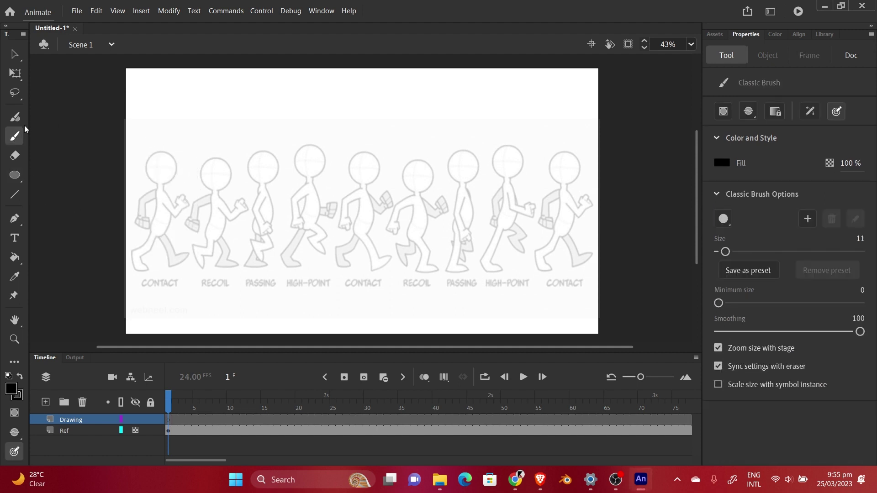
{"action": "left_click_drag", "start_coordinate": [245, 169], "coordinate": [266, 162]}
{"action": "left_click", "coordinate": [168, 420]}
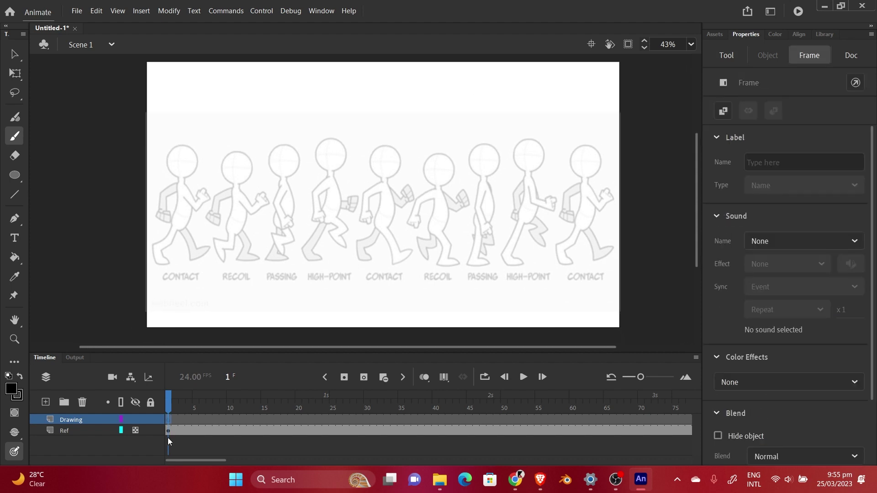
{"action": "key", "text": "ctrl+="}
{"action": "mouse_move", "coordinate": [249, 185]}
{"action": "left_mouse_down"}
{"action": "mouse_move", "coordinate": [378, 218]}
{"action": "mouse_move", "coordinate": [487, 165]}
{"action": "mouse_move", "coordinate": [478, 165]}
{"action": "left_mouse_up"}
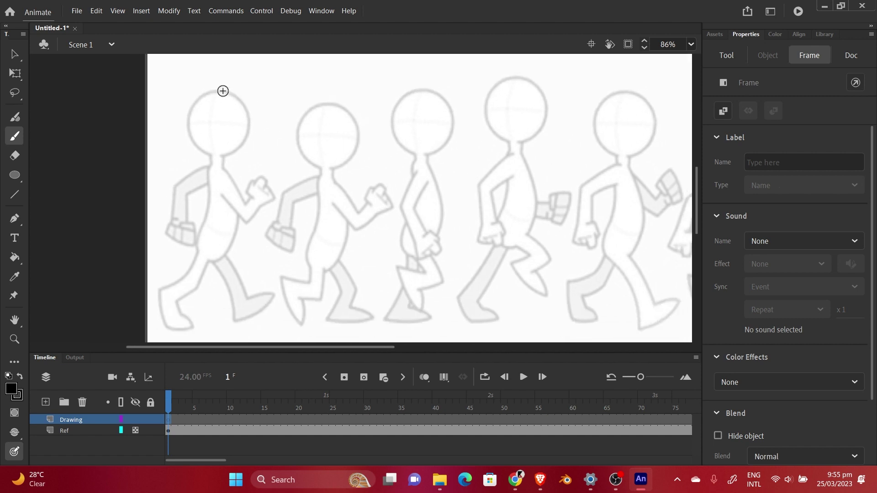
{"action": "mouse_move", "coordinate": [231, 93]}
{"action": "left_mouse_down"}
{"action": "mouse_move", "coordinate": [244, 105]}
{"action": "mouse_move", "coordinate": [247, 132]}
{"action": "mouse_move", "coordinate": [226, 153]}
{"action": "mouse_move", "coordinate": [247, 132]}
{"action": "left_mouse_up"}
{"action": "key", "text": "ctrl+z"}
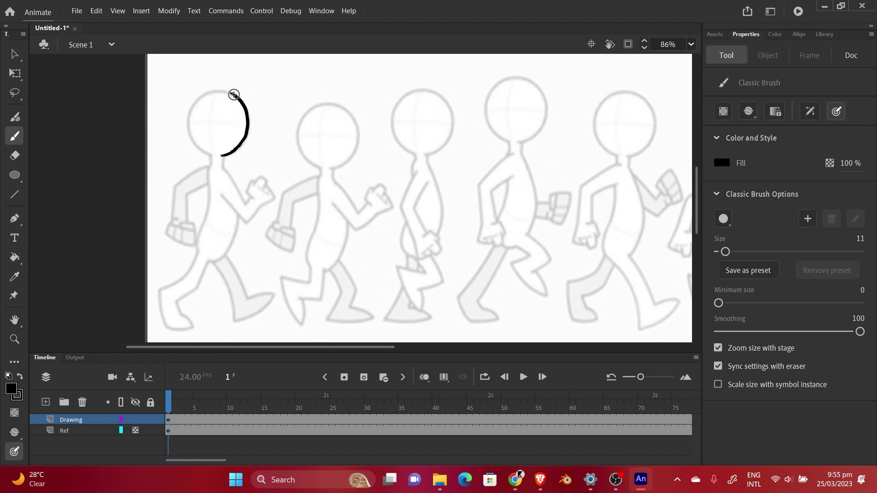
{"action": "mouse_move", "coordinate": [231, 92]}
{"action": "left_mouse_down"}
{"action": "mouse_move", "coordinate": [207, 97]}
{"action": "mouse_move", "coordinate": [210, 108]}
{"action": "mouse_move", "coordinate": [193, 102]}
{"action": "mouse_move", "coordinate": [209, 170]}
{"action": "mouse_move", "coordinate": [201, 224]}
{"action": "left_mouse_up"}
{"action": "key", "text": "ctrl+z"}
Trace the first Contact figure's neck, torso, both legs and feet with the Classic Brush
{"action": "mouse_move", "coordinate": [222, 158]}
{"action": "left_mouse_down"}
{"action": "mouse_move", "coordinate": [208, 200]}
{"action": "mouse_move", "coordinate": [229, 175]}
{"action": "mouse_move", "coordinate": [240, 199]}
{"action": "left_mouse_up"}
{"action": "mouse_move", "coordinate": [238, 217]}
{"action": "left_mouse_down"}
{"action": "mouse_move", "coordinate": [239, 235]}
{"action": "mouse_move", "coordinate": [210, 262]}
{"action": "left_mouse_up"}
{"action": "left_click_drag", "start_coordinate": [208, 213], "coordinate": [159, 290]}
{"action": "left_click_drag", "start_coordinate": [209, 264], "coordinate": [176, 303]}
{"action": "mouse_move", "coordinate": [159, 290]}
{"action": "left_mouse_down"}
{"action": "mouse_move", "coordinate": [167, 331]}
{"action": "mouse_move", "coordinate": [194, 327]}
{"action": "left_mouse_up"}
{"action": "left_click_drag", "start_coordinate": [167, 331], "coordinate": [194, 328]}
{"action": "mouse_move", "coordinate": [210, 262]}
{"action": "left_mouse_down"}
{"action": "mouse_move", "coordinate": [236, 318]}
{"action": "mouse_move", "coordinate": [244, 299]}
{"action": "mouse_move", "coordinate": [273, 295]}
{"action": "left_mouse_up"}
{"action": "left_click_drag", "start_coordinate": [235, 319], "coordinate": [273, 298]}
Trace both arms and hands of the first Contact figure to complete its outline
{"action": "left_click_drag", "start_coordinate": [208, 167], "coordinate": [174, 190]}
{"action": "left_click_drag", "start_coordinate": [207, 184], "coordinate": [187, 221]}
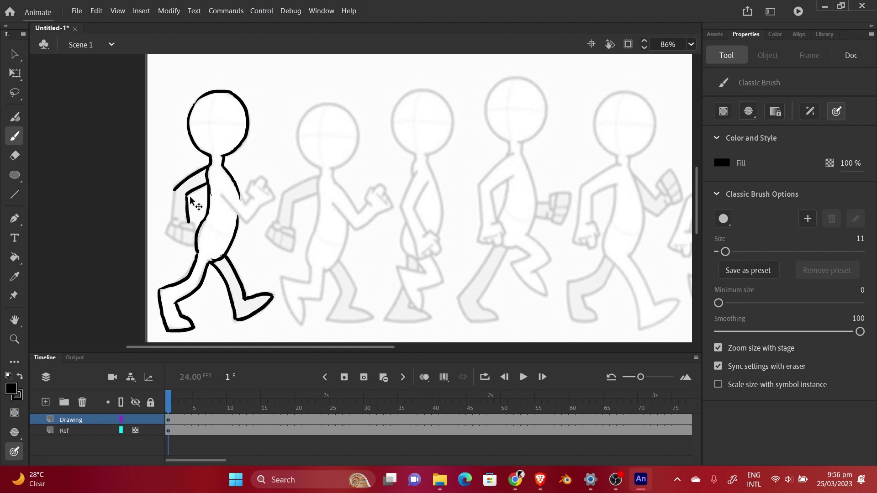
{"action": "mouse_move", "coordinate": [174, 190]}
{"action": "left_mouse_down"}
{"action": "mouse_move", "coordinate": [174, 212]}
{"action": "mouse_move", "coordinate": [183, 240]}
{"action": "mouse_move", "coordinate": [166, 232]}
{"action": "mouse_move", "coordinate": [198, 245]}
{"action": "mouse_move", "coordinate": [195, 228]}
{"action": "mouse_move", "coordinate": [174, 239]}
{"action": "left_mouse_up"}
{"action": "left_click_drag", "start_coordinate": [217, 189], "coordinate": [244, 223]}
{"action": "left_click_drag", "start_coordinate": [244, 223], "coordinate": [275, 200]}
{"action": "left_click_drag", "start_coordinate": [250, 197], "coordinate": [242, 206]}
{"action": "left_click_drag", "start_coordinate": [248, 196], "coordinate": [255, 182]}
{"action": "left_click_drag", "start_coordinate": [263, 178], "coordinate": [276, 202]}
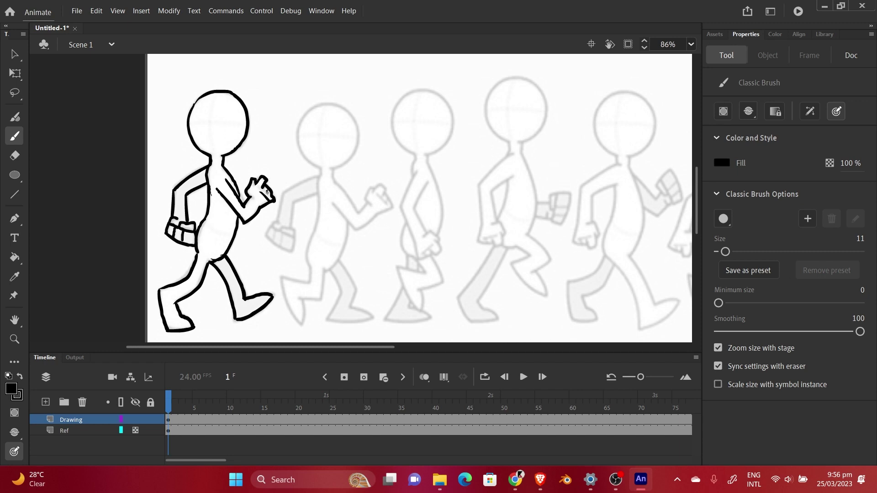
Go to frame 2 of the Drawing layer and lock the Ref layer
{"action": "key", "text": "ctrl+minus"}
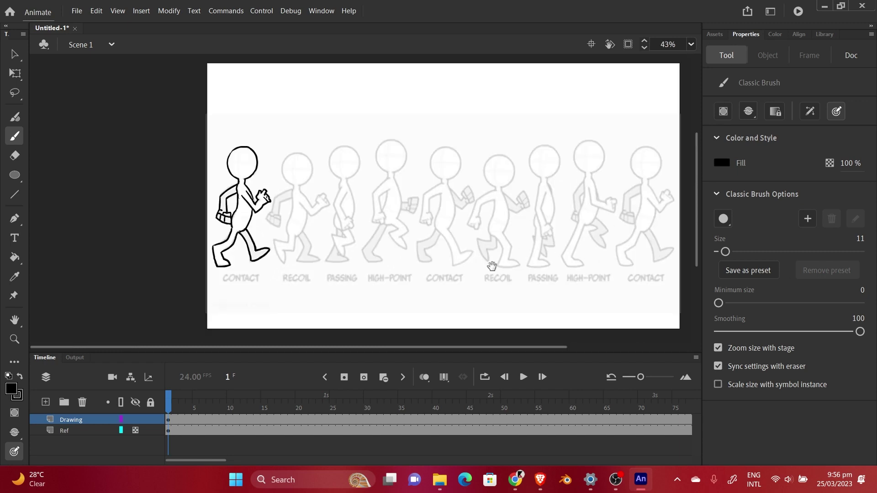
{"action": "left_click_drag", "start_coordinate": [492, 266], "coordinate": [459, 293]}
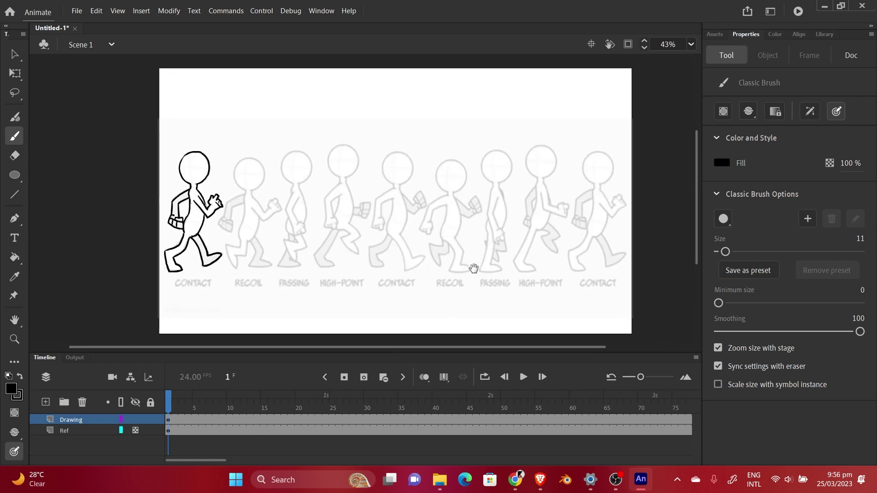
{"action": "left_click", "coordinate": [176, 420]}
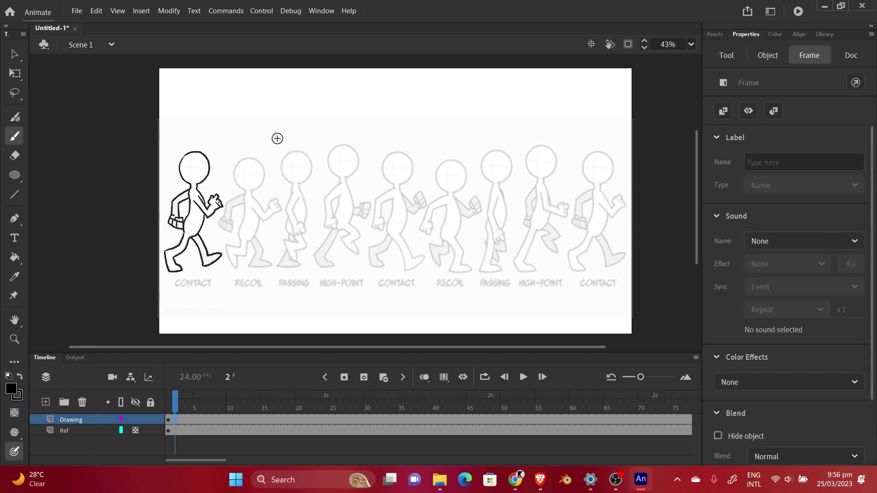
{"action": "key", "text": "ctrl+equal"}
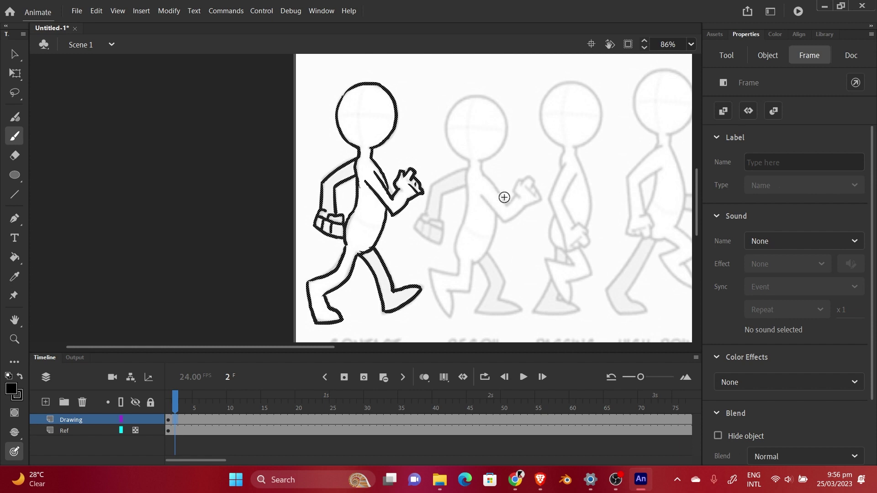
{"action": "key", "text": "e"}
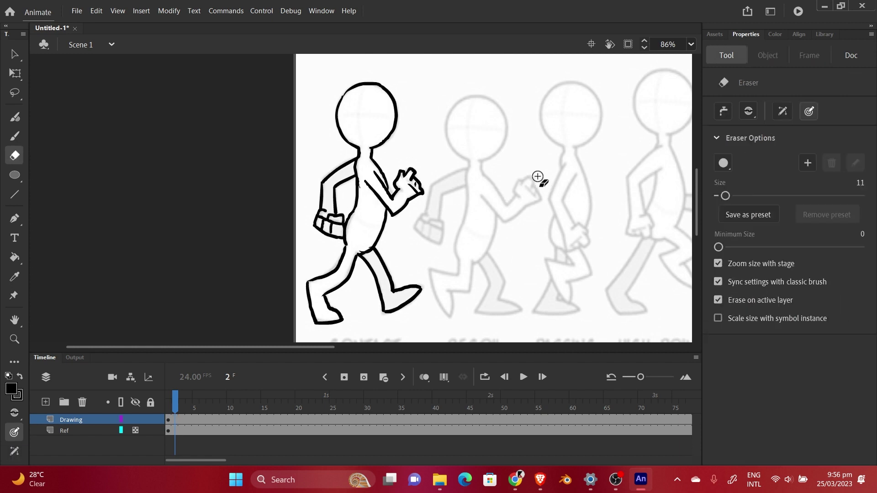
{"action": "key", "text": "ctrl+a"}
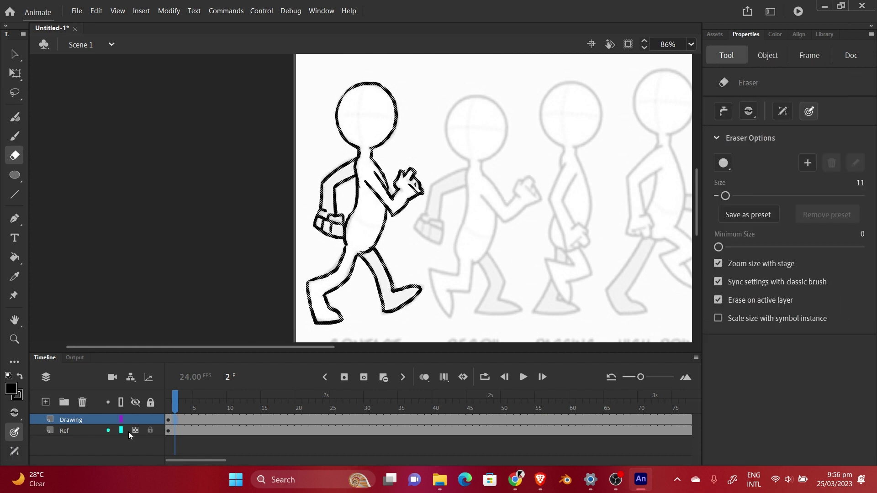
{"action": "left_click", "coordinate": [151, 431]}
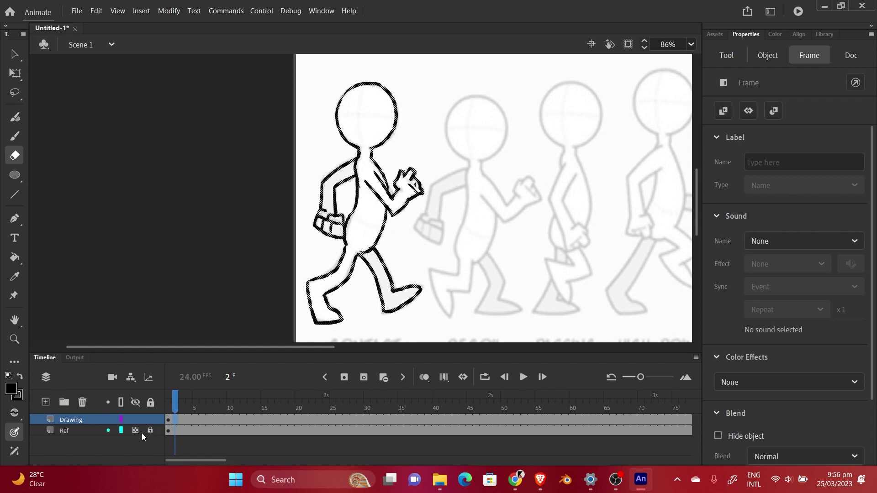
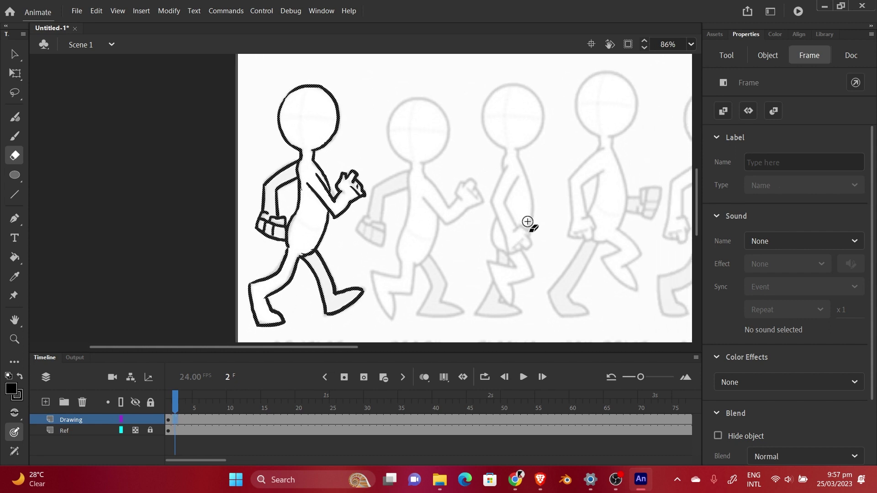
Insert a keyframe at frame 2 of the Drawing layer and trace the first Recoil figure's head, neck and torso with the Classic Brush
{"action": "key", "text": "b"}
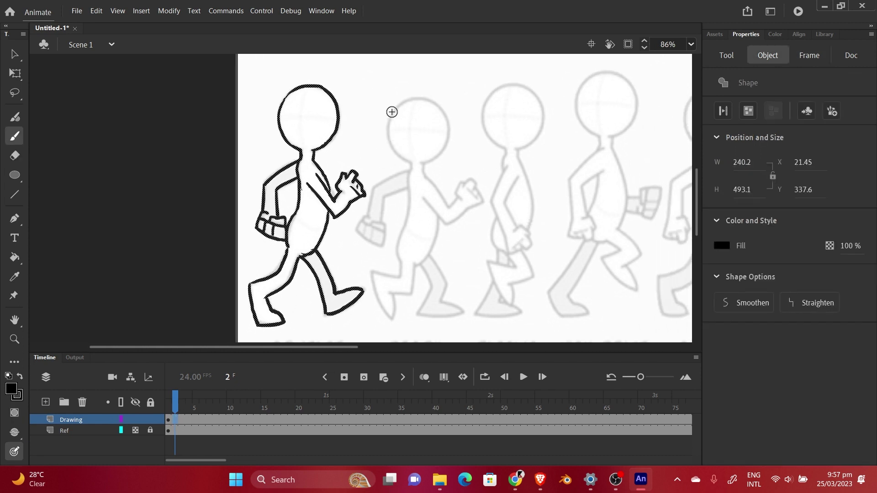
{"action": "mouse_move", "coordinate": [427, 133]}
{"action": "left_mouse_down"}
{"action": "mouse_move", "coordinate": [401, 141]}
{"action": "mouse_move", "coordinate": [349, 119]}
{"action": "mouse_move", "coordinate": [365, 166]}
{"action": "left_mouse_up"}
{"action": "key", "text": "F6"}
{"action": "left_click_drag", "start_coordinate": [397, 113], "coordinate": [377, 168]}
{"action": "left_click_drag", "start_coordinate": [350, 119], "coordinate": [398, 114]}
{"action": "left_click_drag", "start_coordinate": [365, 167], "coordinate": [365, 177]}
{"action": "left_click_drag", "start_coordinate": [378, 168], "coordinate": [357, 267]}
{"action": "left_click_drag", "start_coordinate": [392, 222], "coordinate": [387, 252]}
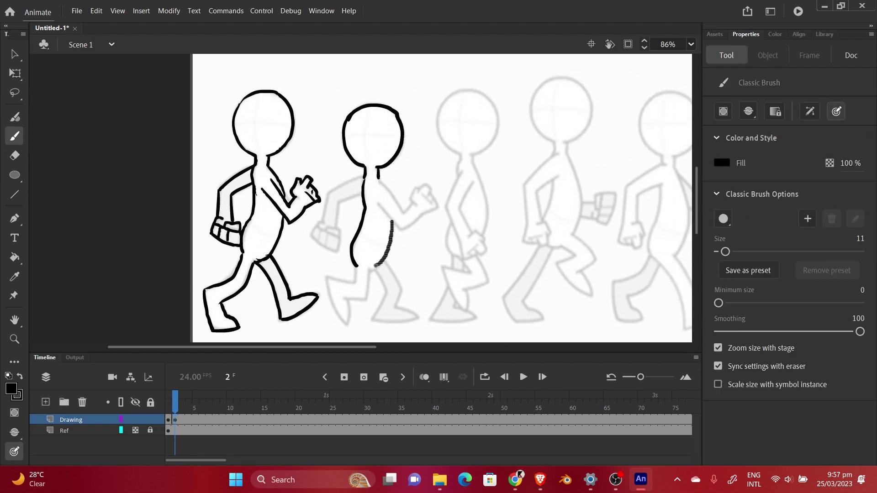
Trace both legs and feet of the first Recoil figure on frame 2
{"action": "mouse_move", "coordinate": [327, 279]}
{"action": "left_mouse_down"}
{"action": "mouse_move", "coordinate": [348, 325]}
{"action": "mouse_move", "coordinate": [348, 301]}
{"action": "left_mouse_up"}
{"action": "mouse_move", "coordinate": [346, 300]}
{"action": "left_mouse_down"}
{"action": "mouse_move", "coordinate": [365, 299]}
{"action": "mouse_move", "coordinate": [373, 318]}
{"action": "left_mouse_up"}
{"action": "mouse_move", "coordinate": [385, 261]}
{"action": "left_mouse_down"}
{"action": "mouse_move", "coordinate": [395, 306]}
{"action": "mouse_move", "coordinate": [417, 317]}
{"action": "left_mouse_up"}
{"action": "left_click_drag", "start_coordinate": [371, 321], "coordinate": [417, 315]}
Trace both arms and hands of the first Recoil figure to complete its outline on frame 2
{"action": "left_click_drag", "start_coordinate": [362, 192], "coordinate": [337, 228]}
{"action": "mouse_move", "coordinate": [364, 175]}
{"action": "left_mouse_down"}
{"action": "mouse_move", "coordinate": [328, 196]}
{"action": "mouse_move", "coordinate": [325, 219]}
{"action": "left_mouse_up"}
{"action": "mouse_move", "coordinate": [323, 221]}
{"action": "left_mouse_down"}
{"action": "mouse_move", "coordinate": [340, 249]}
{"action": "mouse_move", "coordinate": [326, 227]}
{"action": "mouse_move", "coordinate": [341, 237]}
{"action": "left_mouse_up"}
{"action": "left_click_drag", "start_coordinate": [328, 234], "coordinate": [327, 246]}
{"action": "left_click_drag", "start_coordinate": [379, 179], "coordinate": [405, 215]}
{"action": "left_click_drag", "start_coordinate": [377, 200], "coordinate": [402, 231]}
{"action": "mouse_move", "coordinate": [402, 231]}
{"action": "left_mouse_down"}
{"action": "mouse_move", "coordinate": [423, 185]}
{"action": "mouse_move", "coordinate": [429, 203]}
{"action": "left_mouse_up"}
{"action": "mouse_move", "coordinate": [541, 298]}
{"action": "left_mouse_down"}
{"action": "mouse_move", "coordinate": [488, 293]}
{"action": "mouse_move", "coordinate": [478, 270]}
{"action": "left_mouse_up"}
{"action": "left_click_drag", "start_coordinate": [519, 204], "coordinate": [517, 215]}
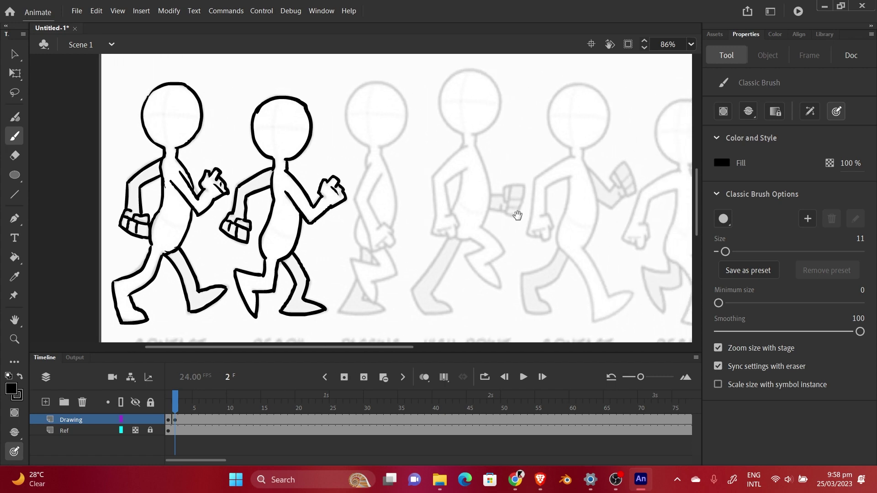
Undo the last brush strokes on frame 2
{"action": "key", "text": "ctrl+z"}
{"action": "key", "text": "ctrl+z"}
{"action": "key", "text": "ctrl+z"}
{"action": "key", "text": "ctrl+z"}
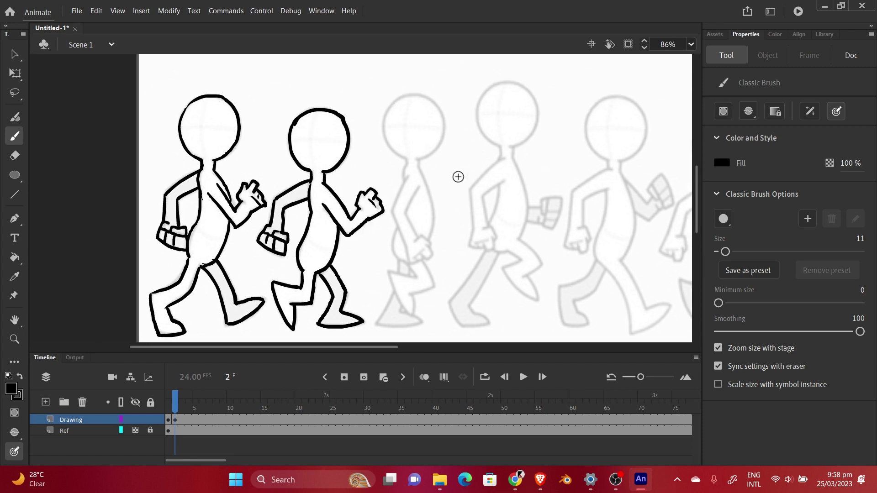
{"action": "left_click_drag", "start_coordinate": [470, 227], "coordinate": [467, 215]}
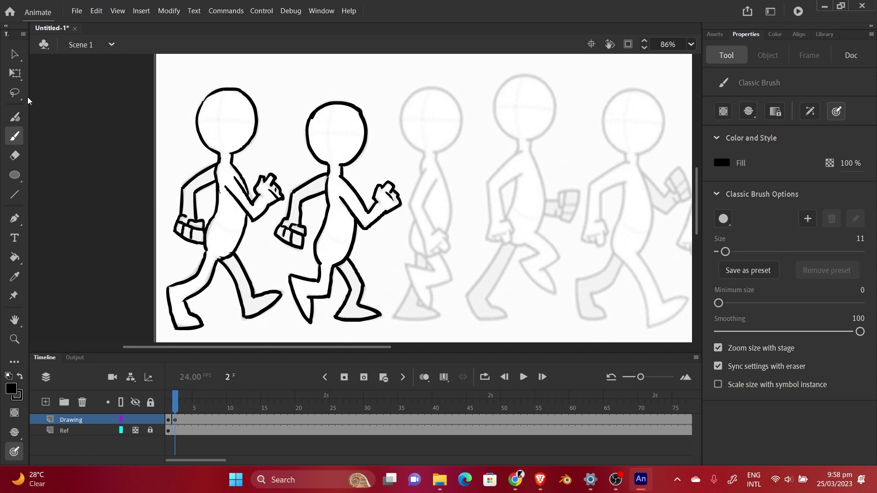
Select the copied Contact figure on frame 2 with the Lasso and delete it, keeping only the Recoil figure
{"action": "left_click", "coordinate": [14, 94]}
{"action": "left_click_drag", "start_coordinate": [278, 95], "coordinate": [280, 166]}
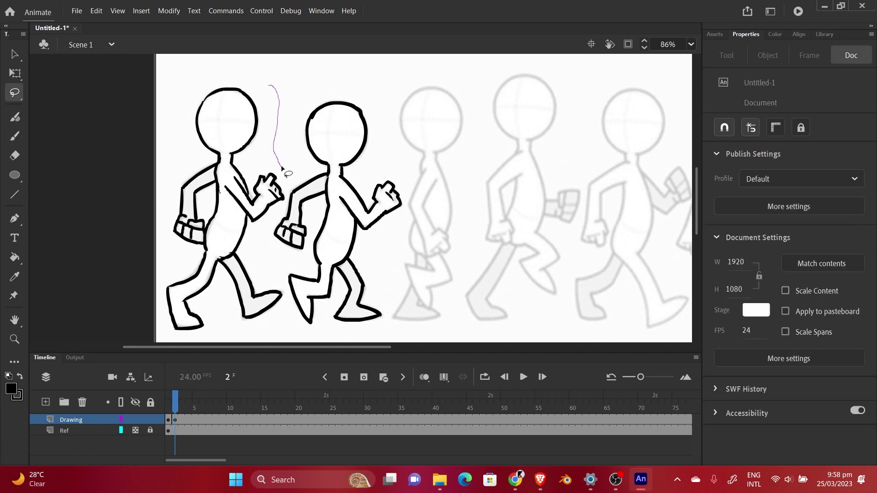
{"action": "mouse_move", "coordinate": [284, 208]}
{"action": "left_mouse_down"}
{"action": "mouse_move", "coordinate": [265, 239]}
{"action": "mouse_move", "coordinate": [282, 279]}
{"action": "left_mouse_up"}
{"action": "mouse_move", "coordinate": [287, 314]}
{"action": "left_mouse_down"}
{"action": "mouse_move", "coordinate": [206, 350]}
{"action": "mouse_move", "coordinate": [137, 219]}
{"action": "mouse_move", "coordinate": [226, 78]}
{"action": "mouse_move", "coordinate": [247, 64]}
{"action": "left_mouse_up"}
{"action": "key", "text": "Delete"}
Insert a blank keyframe at frame 3 of the Drawing layer and turn on onion skinning for drawing with the Classic Brush
{"action": "left_click_drag", "start_coordinate": [501, 253], "coordinate": [459, 265]}
{"action": "left_click", "coordinate": [182, 420]}
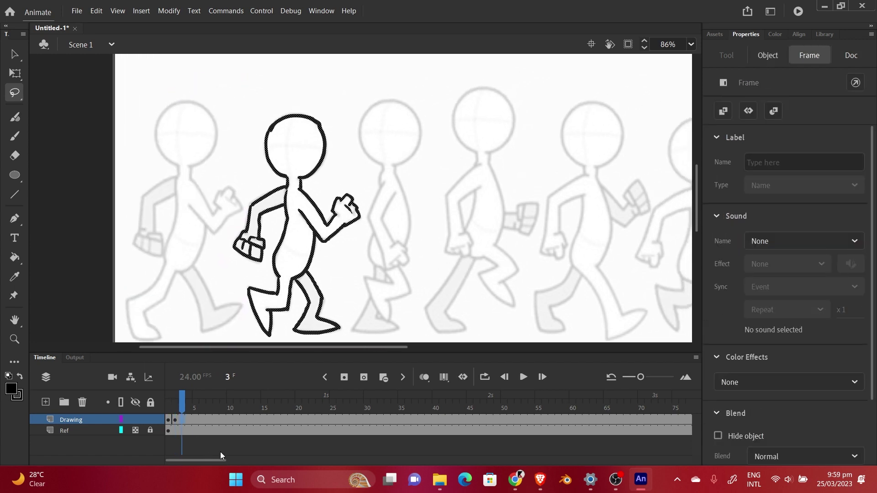
{"action": "left_click", "coordinate": [364, 378]}
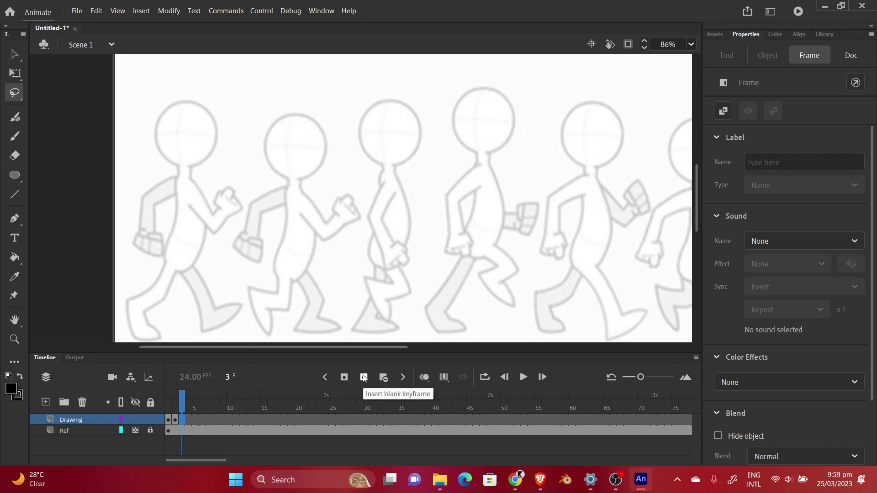
{"action": "key", "text": "b"}
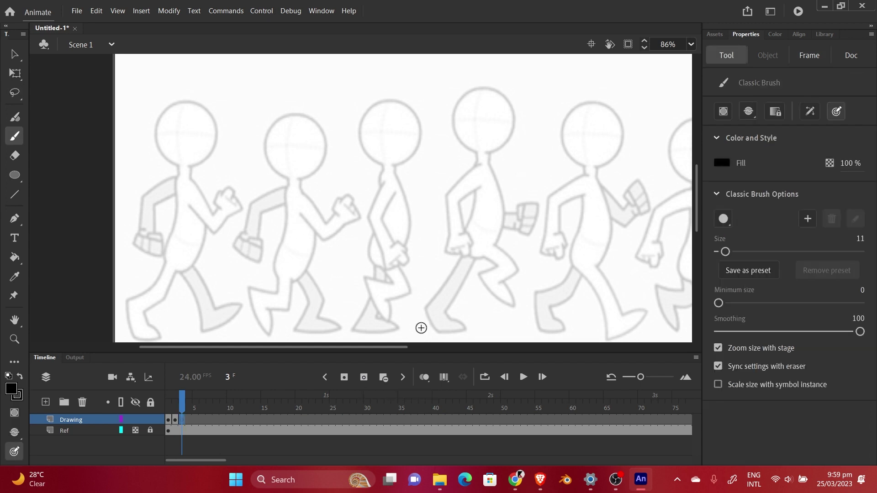
{"action": "left_click", "coordinate": [424, 382]}
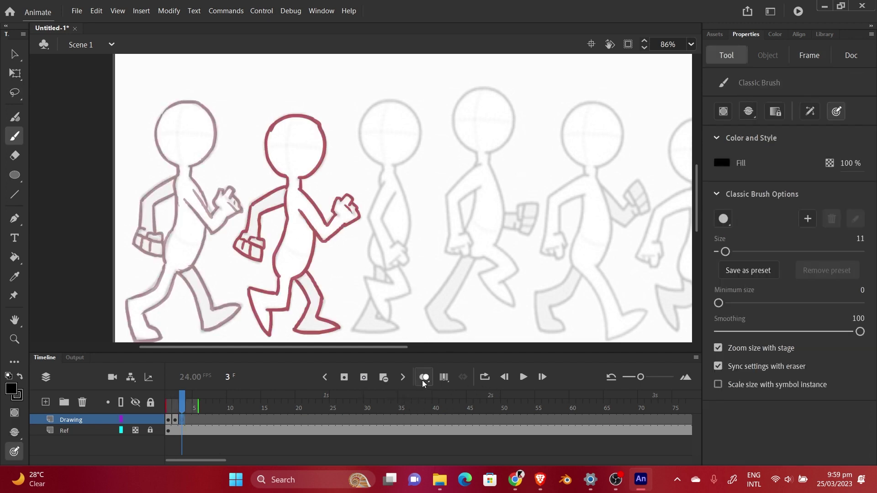
Trace the first Passing figure on frame 3 with the Classic Brush, including torso, legs, arm and head
{"action": "mouse_move", "coordinate": [374, 106]}
{"action": "left_mouse_down"}
{"action": "mouse_move", "coordinate": [365, 146]}
{"action": "mouse_move", "coordinate": [391, 197]}
{"action": "mouse_move", "coordinate": [396, 174]}
{"action": "mouse_move", "coordinate": [409, 246]}
{"action": "left_mouse_up"}
{"action": "left_click_drag", "start_coordinate": [412, 290], "coordinate": [386, 301]}
{"action": "left_click_drag", "start_coordinate": [395, 284], "coordinate": [364, 278]}
{"action": "mouse_move", "coordinate": [365, 277]}
{"action": "left_mouse_down"}
{"action": "mouse_move", "coordinate": [390, 305]}
{"action": "mouse_move", "coordinate": [353, 330]}
{"action": "left_mouse_up"}
{"action": "mouse_move", "coordinate": [388, 308]}
{"action": "left_mouse_down"}
{"action": "mouse_move", "coordinate": [399, 325]}
{"action": "mouse_move", "coordinate": [354, 331]}
{"action": "left_mouse_up"}
{"action": "left_click_drag", "start_coordinate": [395, 192], "coordinate": [365, 217]}
{"action": "mouse_move", "coordinate": [346, 129]}
{"action": "left_mouse_down"}
{"action": "mouse_move", "coordinate": [373, 128]}
{"action": "mouse_move", "coordinate": [379, 180]}
{"action": "left_mouse_up"}
Insert a blank keyframe at frame 4 and trace the first High-Point figure with the Classic Brush
{"action": "left_click", "coordinate": [189, 419]}
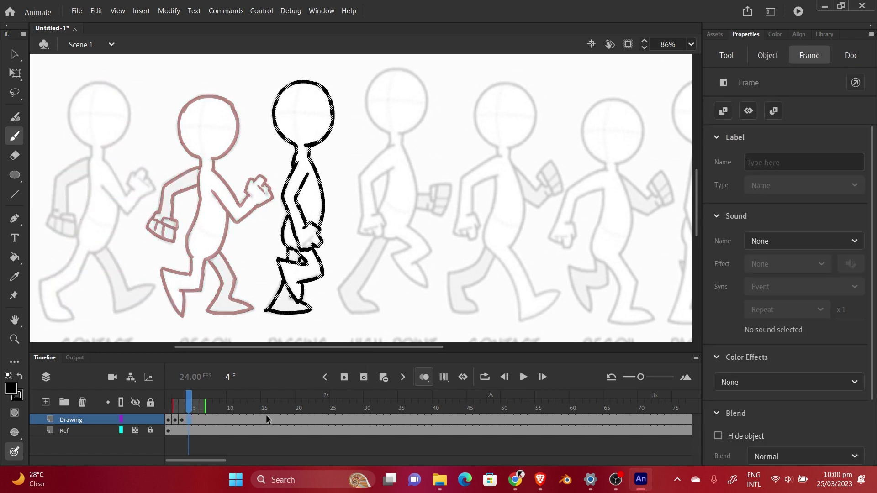
{"action": "left_click", "coordinate": [365, 377]}
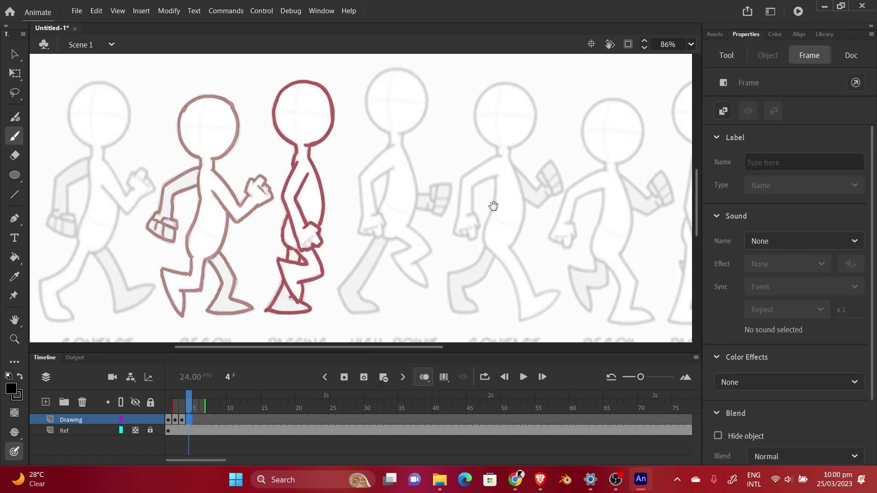
{"action": "scroll", "coordinate": [477, 232], "scroll_direction": "right", "scroll_amount": 2}
{"action": "left_click_drag", "start_coordinate": [363, 138], "coordinate": [367, 148]}
{"action": "left_click_drag", "start_coordinate": [368, 149], "coordinate": [335, 238]}
{"action": "left_click_drag", "start_coordinate": [350, 217], "coordinate": [350, 240]}
{"action": "left_click_drag", "start_coordinate": [371, 167], "coordinate": [353, 215]}
{"action": "mouse_move", "coordinate": [378, 138]}
{"action": "left_mouse_down"}
{"action": "mouse_move", "coordinate": [391, 202]}
{"action": "mouse_move", "coordinate": [385, 228]}
{"action": "left_mouse_up"}
{"action": "left_click_drag", "start_coordinate": [351, 242], "coordinate": [328, 318]}
{"action": "mouse_move", "coordinate": [362, 245]}
{"action": "left_mouse_down"}
{"action": "mouse_move", "coordinate": [334, 298]}
{"action": "mouse_move", "coordinate": [398, 290]}
{"action": "left_mouse_up"}
{"action": "left_click_drag", "start_coordinate": [381, 230], "coordinate": [387, 269]}
{"action": "left_click_drag", "start_coordinate": [364, 137], "coordinate": [377, 138]}
{"action": "mouse_move", "coordinate": [358, 226]}
{"action": "left_mouse_down"}
{"action": "mouse_move", "coordinate": [372, 238]}
{"action": "mouse_move", "coordinate": [339, 214]}
{"action": "left_mouse_up"}
Insert a blank keyframe at frame 5 and trace the near arm and neck of the second Contact figure
{"action": "left_click", "coordinate": [196, 419]}
{"action": "left_click", "coordinate": [364, 377]}
{"action": "left_click_drag", "start_coordinate": [388, 168], "coordinate": [391, 175]}
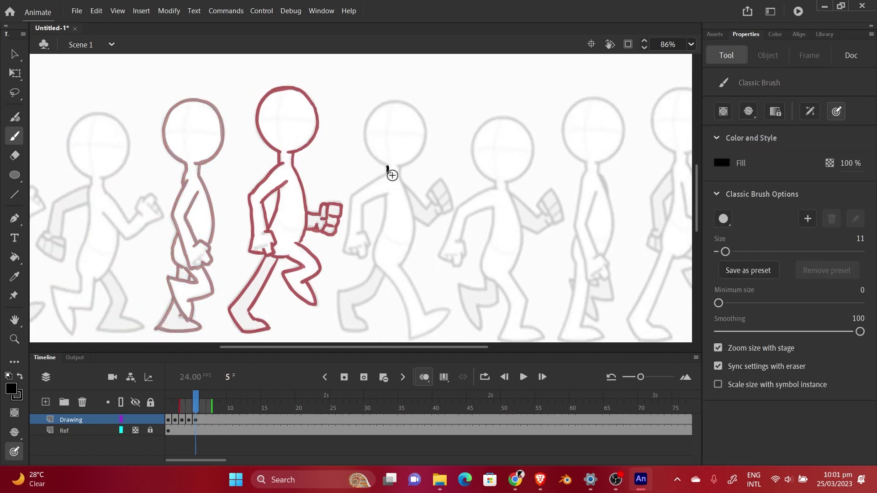
{"action": "left_click_drag", "start_coordinate": [353, 195], "coordinate": [348, 238]}
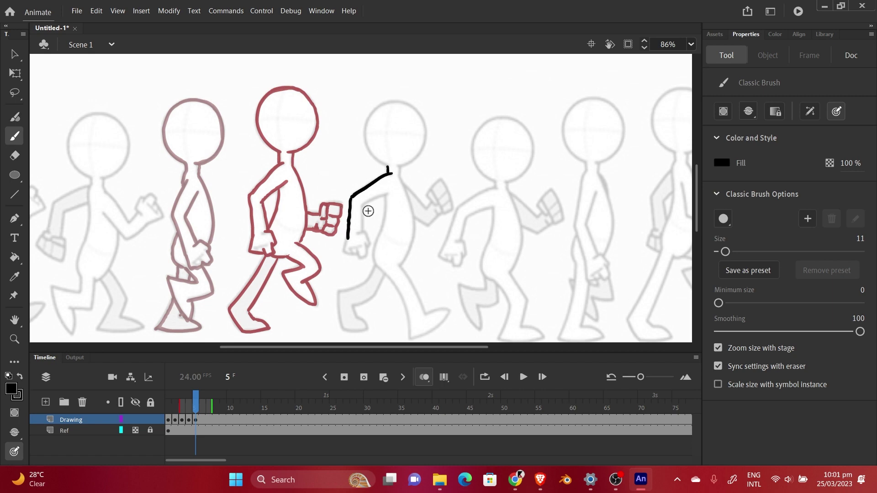
{"action": "left_click_drag", "start_coordinate": [362, 206], "coordinate": [363, 232]}
{"action": "left_click_drag", "start_coordinate": [372, 200], "coordinate": [390, 192]}
{"action": "key", "text": "ctrl+z"}
{"action": "left_click_drag", "start_coordinate": [386, 195], "coordinate": [375, 244]}
{"action": "left_click_drag", "start_coordinate": [348, 238], "coordinate": [364, 232]}
Trace the legs, torso and far arm of the second Contact figure on frame 5
{"action": "left_click_drag", "start_coordinate": [375, 268], "coordinate": [343, 329]}
{"action": "left_click_drag", "start_coordinate": [384, 276], "coordinate": [370, 329]}
{"action": "mouse_move", "coordinate": [377, 267]}
{"action": "left_mouse_down"}
{"action": "mouse_move", "coordinate": [410, 317]}
{"action": "mouse_move", "coordinate": [410, 340]}
{"action": "left_mouse_up"}
{"action": "left_click_drag", "start_coordinate": [413, 225], "coordinate": [424, 313]}
{"action": "mouse_move", "coordinate": [402, 179]}
{"action": "left_mouse_down"}
{"action": "mouse_move", "coordinate": [427, 208]}
{"action": "mouse_move", "coordinate": [452, 211]}
{"action": "left_mouse_up"}
{"action": "left_click_drag", "start_coordinate": [424, 313], "coordinate": [411, 340]}
Insert a blank keyframe at frame 6 and trace the second Recoil figure
{"action": "mouse_move", "coordinate": [396, 115]}
{"action": "left_mouse_down"}
{"action": "mouse_move", "coordinate": [389, 179]}
{"action": "mouse_move", "coordinate": [303, 252]}
{"action": "left_mouse_up"}
{"action": "key", "text": "F7"}
{"action": "mouse_move", "coordinate": [338, 211]}
{"action": "left_mouse_down"}
{"action": "mouse_move", "coordinate": [386, 235]}
{"action": "mouse_move", "coordinate": [402, 226]}
{"action": "mouse_move", "coordinate": [361, 301]}
{"action": "mouse_move", "coordinate": [407, 336]}
{"action": "left_mouse_up"}
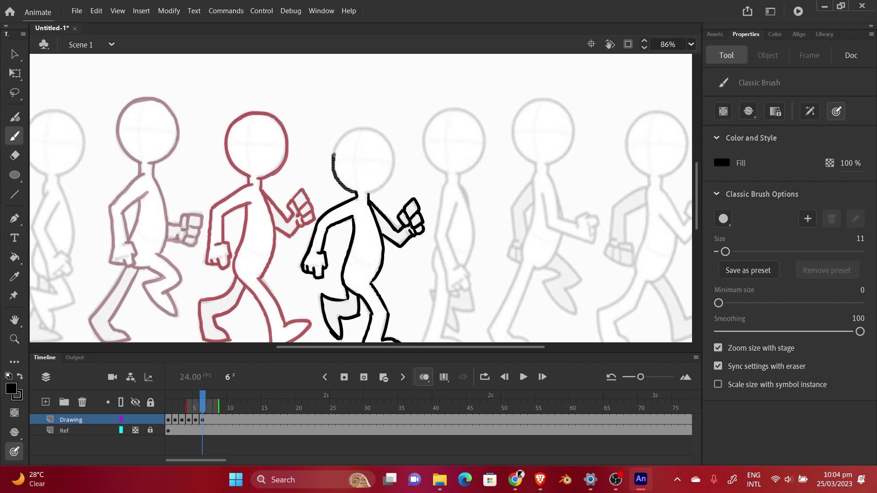
{"action": "left_click_drag", "start_coordinate": [358, 192], "coordinate": [357, 129]}
Insert a blank keyframe at frame 7 and trace the second Passing figure with the Classic Brush
{"action": "left_click", "coordinate": [209, 420]}
{"action": "key", "text": "F7"}
{"action": "left_click_drag", "start_coordinate": [391, 156], "coordinate": [390, 252]}
{"action": "left_click_drag", "start_coordinate": [401, 178], "coordinate": [401, 240]}
{"action": "left_click_drag", "start_coordinate": [401, 158], "coordinate": [408, 236]}
{"action": "mouse_move", "coordinate": [390, 147]}
{"action": "left_mouse_down"}
{"action": "mouse_move", "coordinate": [384, 90]}
{"action": "mouse_move", "coordinate": [424, 133]}
{"action": "left_mouse_up"}
{"action": "left_click_drag", "start_coordinate": [379, 249], "coordinate": [367, 316]}
{"action": "left_click_drag", "start_coordinate": [390, 266], "coordinate": [405, 322]}
{"action": "mouse_move", "coordinate": [413, 263]}
{"action": "left_mouse_down"}
{"action": "mouse_move", "coordinate": [415, 286]}
{"action": "mouse_move", "coordinate": [391, 297]}
{"action": "left_mouse_up"}
{"action": "left_click_drag", "start_coordinate": [401, 241], "coordinate": [411, 267]}
Trace the second High-Point figure's torso, arms, legs and neck with the Classic Brush
{"action": "left_click_drag", "start_coordinate": [466, 192], "coordinate": [409, 190]}
{"action": "left_click_drag", "start_coordinate": [417, 152], "coordinate": [371, 301]}
{"action": "left_click_drag", "start_coordinate": [446, 207], "coordinate": [431, 236]}
{"action": "left_click_drag", "start_coordinate": [428, 161], "coordinate": [434, 199]}
{"action": "left_click_drag", "start_coordinate": [434, 200], "coordinate": [477, 217]}
{"action": "mouse_move", "coordinate": [442, 227]}
{"action": "left_mouse_down"}
{"action": "mouse_move", "coordinate": [466, 253]}
{"action": "mouse_move", "coordinate": [460, 284]}
{"action": "left_mouse_up"}
{"action": "mouse_move", "coordinate": [419, 134]}
{"action": "left_mouse_down"}
{"action": "mouse_move", "coordinate": [405, 84]}
{"action": "mouse_move", "coordinate": [432, 136]}
{"action": "left_mouse_up"}
Select the traced drawing with the Lasso, cut it and paste it in place
{"action": "key", "text": "l"}
{"action": "mouse_move", "coordinate": [461, 111]}
{"action": "left_mouse_down"}
{"action": "mouse_move", "coordinate": [349, 245]}
{"action": "mouse_move", "coordinate": [460, 111]}
{"action": "left_mouse_up"}
{"action": "key", "text": "ctrl+x"}
{"action": "key", "text": "ctrl+shift+v"}
Trace the final Contact figure for frame 9 with the Classic Brush
{"action": "mouse_move", "coordinate": [464, 159]}
{"action": "left_mouse_down"}
{"action": "mouse_move", "coordinate": [455, 251]}
{"action": "mouse_move", "coordinate": [416, 284]}
{"action": "left_mouse_up"}
{"action": "left_click_drag", "start_coordinate": [473, 256], "coordinate": [526, 315]}
{"action": "left_click_drag", "start_coordinate": [466, 156], "coordinate": [425, 237]}
{"action": "mouse_move", "coordinate": [473, 183]}
{"action": "left_mouse_down"}
{"action": "mouse_move", "coordinate": [503, 215]}
{"action": "mouse_move", "coordinate": [523, 201]}
{"action": "left_mouse_up"}
{"action": "left_click_drag", "start_coordinate": [466, 151], "coordinate": [452, 96]}
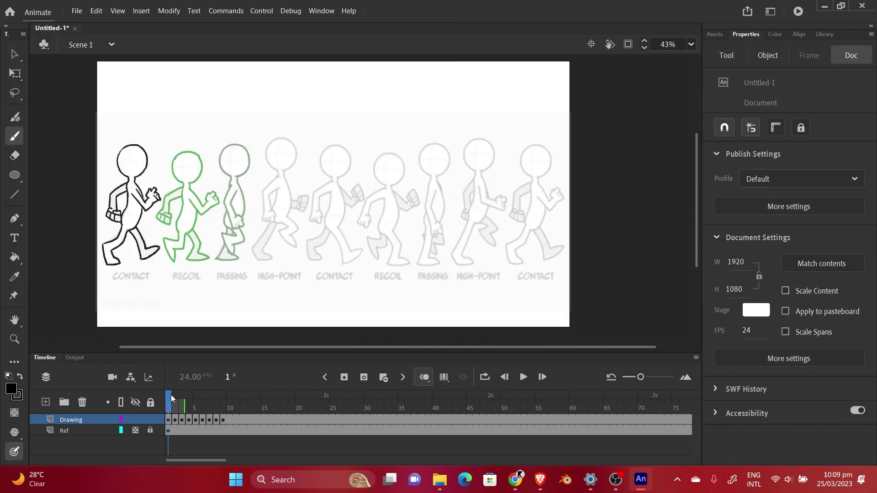
Turn off onion skinning, play the traced animation from frame 1 and return the playhead to the start
{"action": "mouse_move", "coordinate": [169, 396]}
{"action": "left_mouse_down"}
{"action": "mouse_move", "coordinate": [223, 401]}
{"action": "mouse_move", "coordinate": [160, 396]}
{"action": "left_mouse_up"}
{"action": "left_click", "coordinate": [422, 379]}
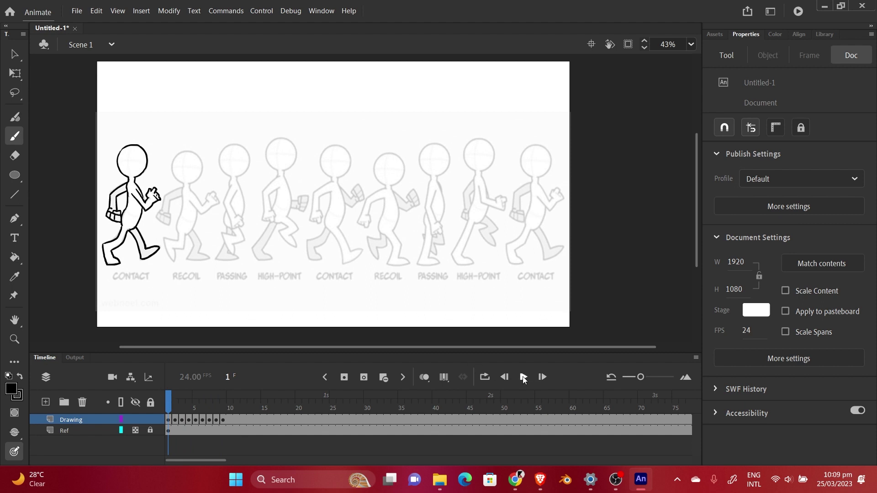
{"action": "left_click", "coordinate": [524, 379]}
{"action": "left_click", "coordinate": [523, 379]}
{"action": "left_click_drag", "start_coordinate": [276, 398], "coordinate": [168, 396]}
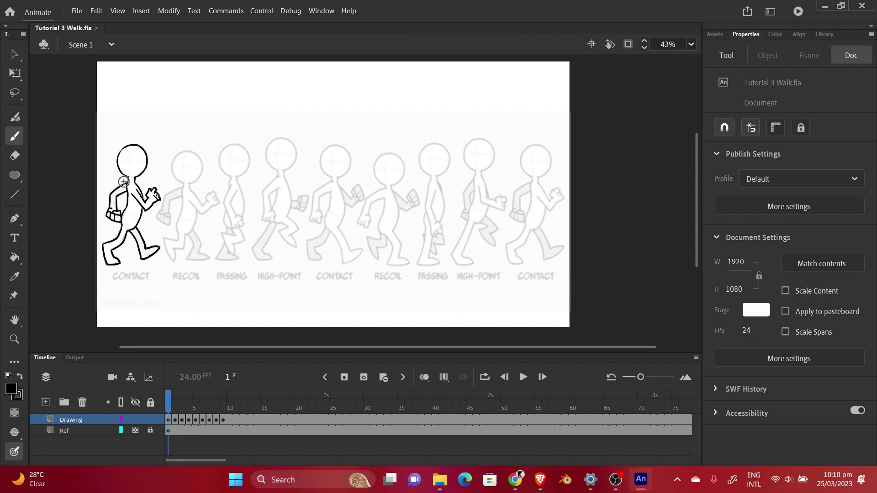
Using Free Transform, move frame 2's Recoil drawing back over the first Contact pose, to about X 54
{"action": "left_click", "coordinate": [22, 72]}
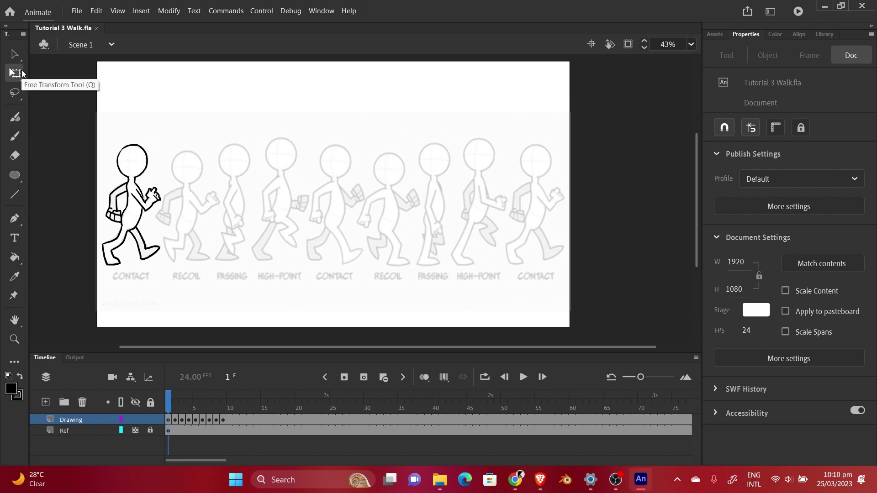
{"action": "left_click", "coordinate": [168, 419]}
{"action": "left_click", "coordinate": [175, 419]}
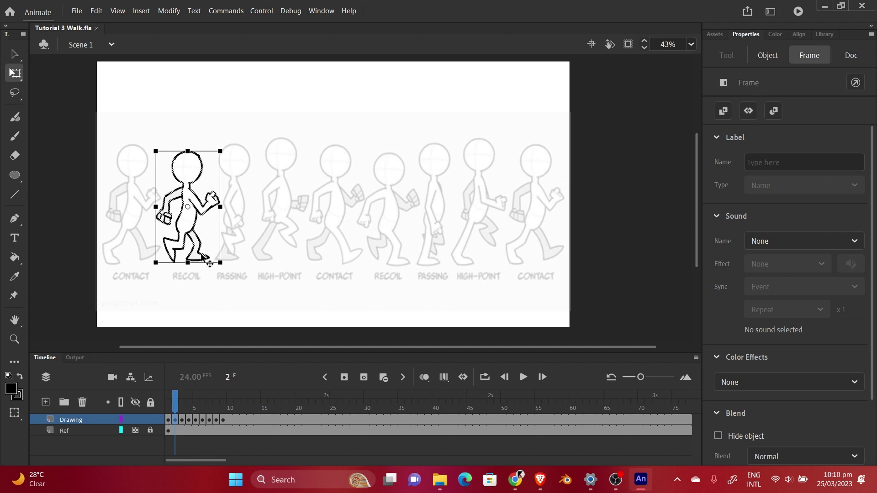
{"action": "left_click_drag", "start_coordinate": [209, 260], "coordinate": [162, 259]}
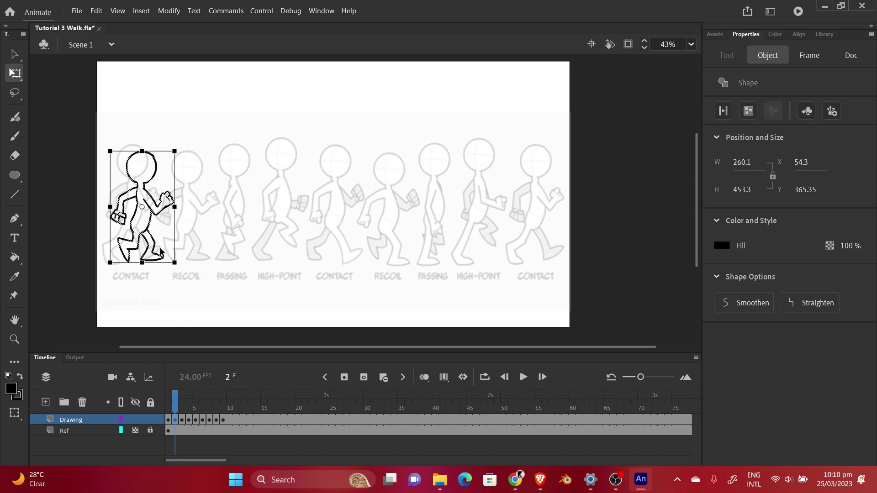
Move frame 3's Passing drawing back beside the first poses, to about X 172
{"action": "mouse_move", "coordinate": [178, 396]}
{"action": "left_mouse_down"}
{"action": "mouse_move", "coordinate": [169, 401]}
{"action": "mouse_move", "coordinate": [177, 400]}
{"action": "left_mouse_up"}
{"action": "left_click", "coordinate": [181, 420]}
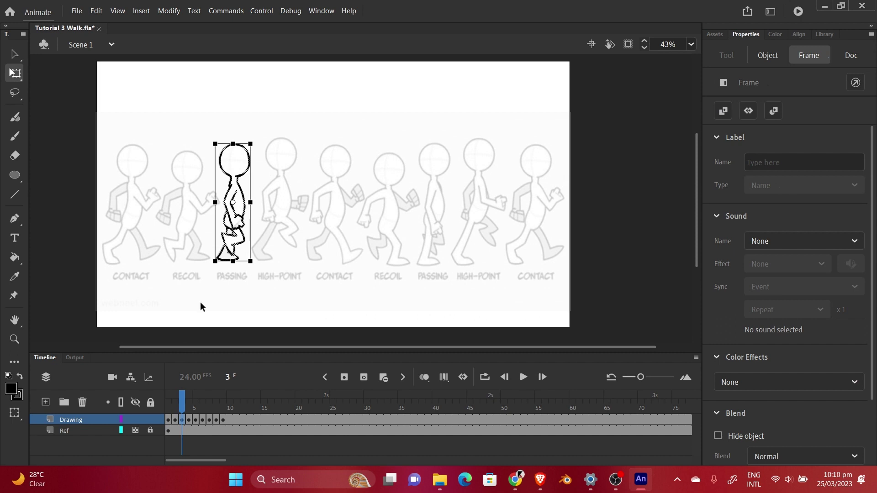
{"action": "left_click_drag", "start_coordinate": [243, 242], "coordinate": [166, 240]}
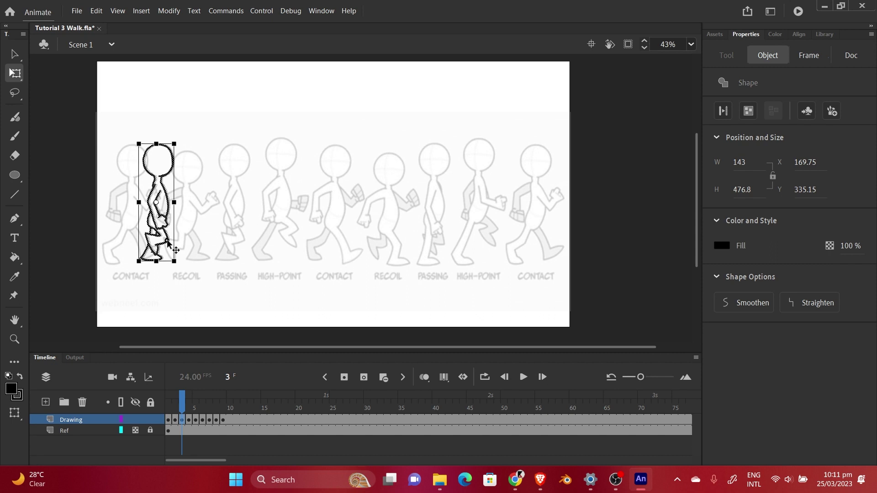
{"action": "left_click_drag", "start_coordinate": [167, 240], "coordinate": [165, 237]}
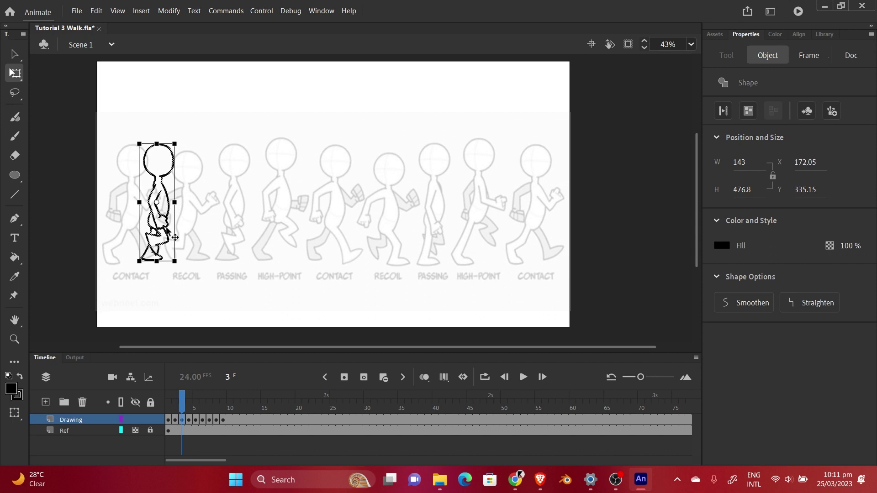
Hide the Ref layer, turn on onion skinning and shift frame 3's Passing drawing to about X 179
{"action": "left_click", "coordinate": [135, 430]}
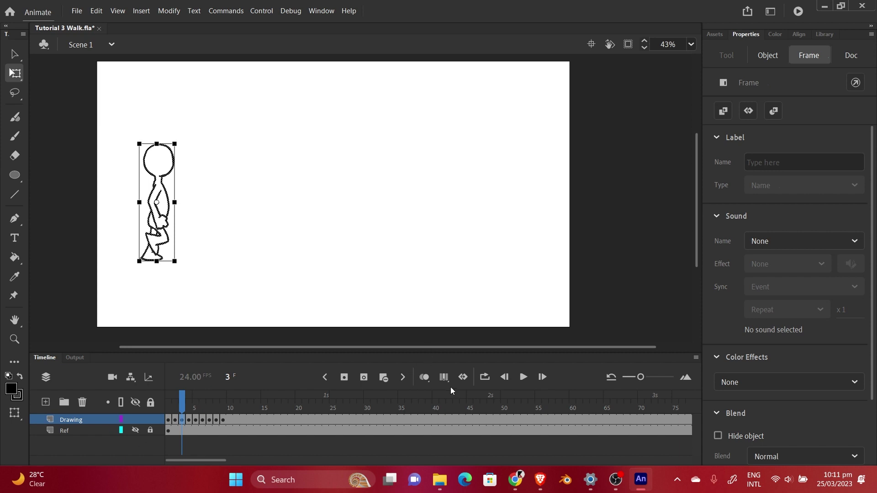
{"action": "left_click", "coordinate": [426, 378]}
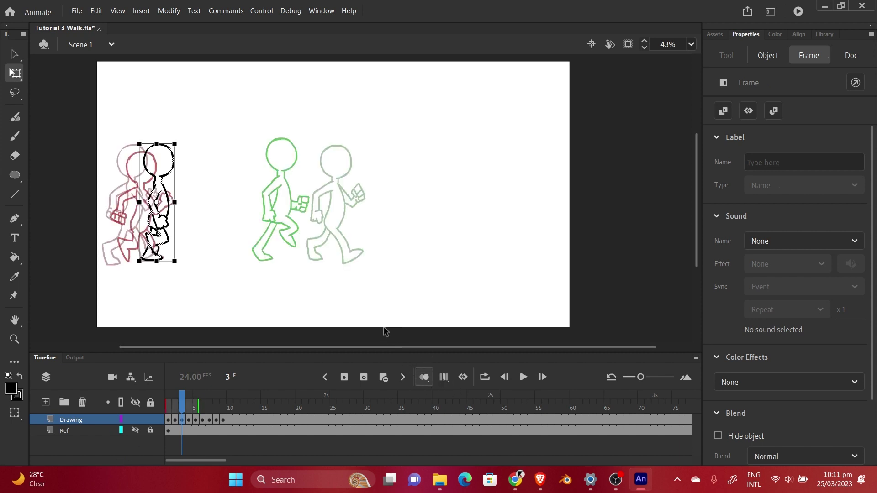
{"action": "left_click_drag", "start_coordinate": [167, 242], "coordinate": [169, 242]}
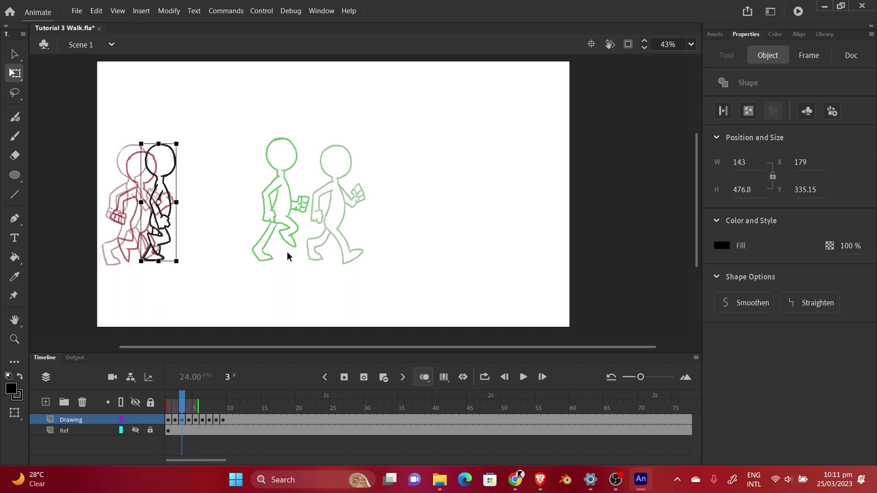
Align frame 4's High-Point drawing at about X 190 and frame 5's Contact drawing at about X 212 with the preceding poses
{"action": "left_click", "coordinate": [190, 421]}
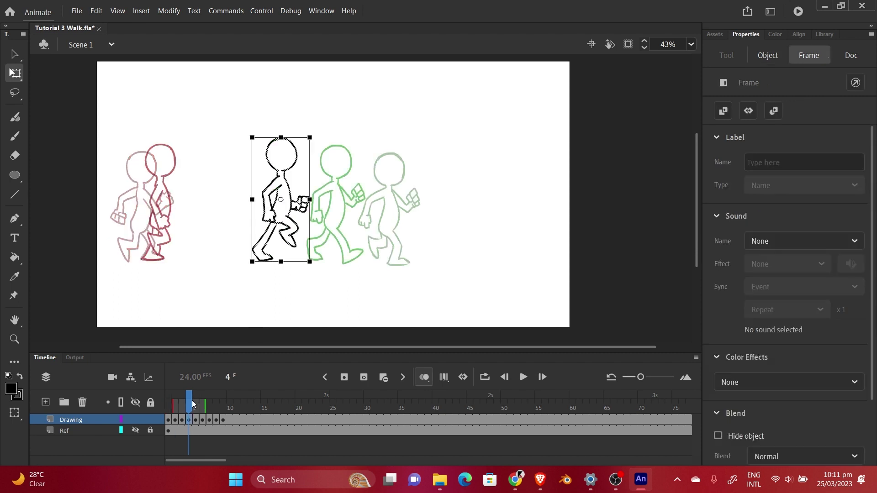
{"action": "left_click_drag", "start_coordinate": [297, 229], "coordinate": [187, 226]}
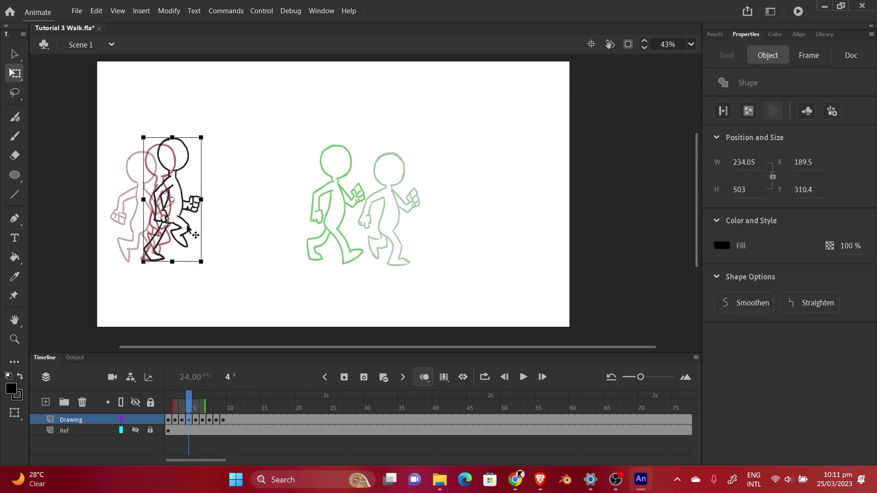
{"action": "left_click", "coordinate": [195, 420]}
{"action": "left_click_drag", "start_coordinate": [361, 249], "coordinate": [202, 238]}
{"action": "key", "text": "shift"}
{"action": "key", "text": "shift"}
{"action": "key", "text": "shift"}
{"action": "key", "text": "shift"}
{"action": "key", "text": "shift"}
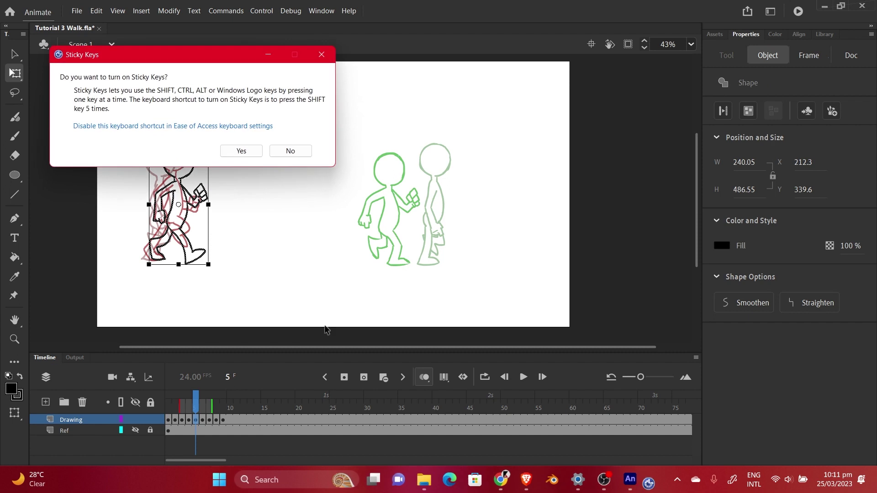
{"action": "left_click", "coordinate": [322, 55]}
Move frame 6's Recoil drawing horizontally back until its planted foot lines up with frame 5's front foot
{"action": "left_click", "coordinate": [201, 419]}
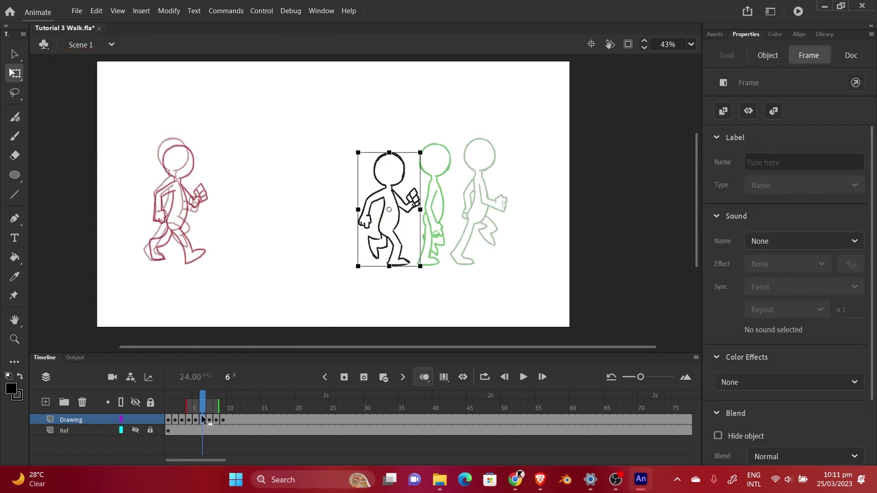
{"action": "left_click", "coordinate": [399, 222]}
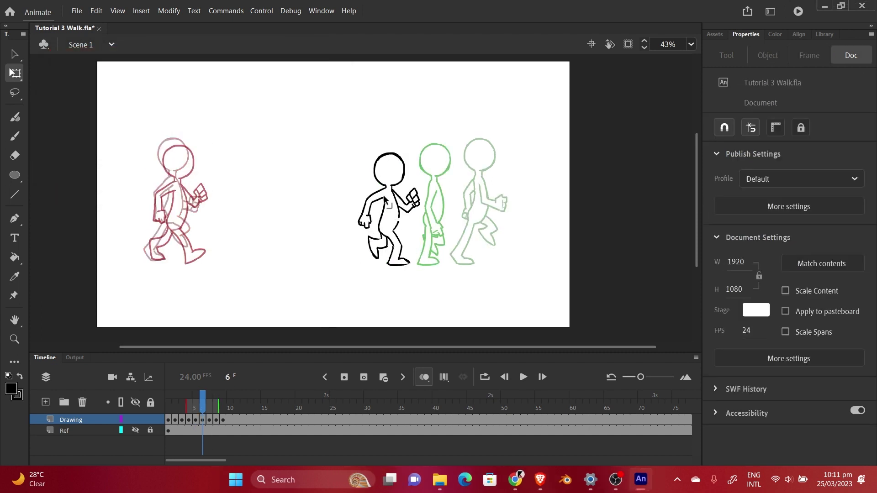
{"action": "left_click", "coordinate": [201, 421]}
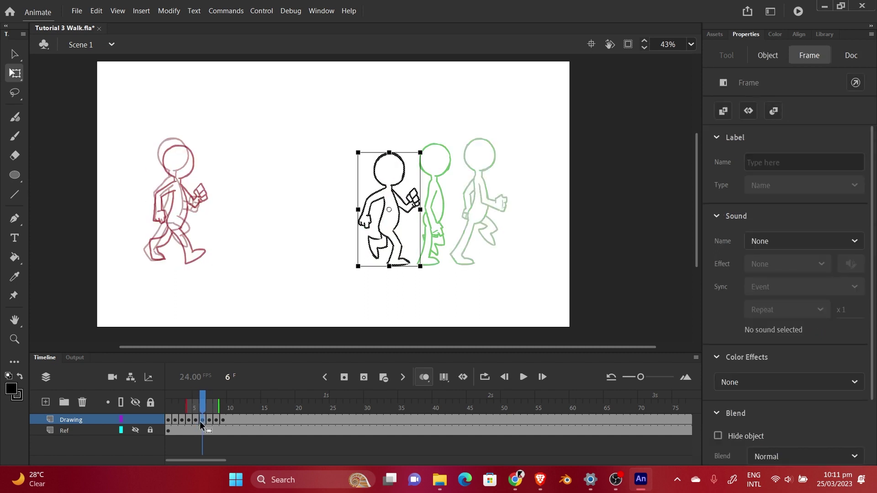
{"action": "key", "text": "shift+Left"}
{"action": "key", "text": "shift+Left"}
{"action": "key", "text": "shift+Left"}
{"action": "key", "text": "shift+Left"}
{"action": "key", "text": "shift+Left"}
{"action": "key", "text": "shift+Left"}
{"action": "key", "text": "shift+Left"}
{"action": "key", "text": "shift+Left"}
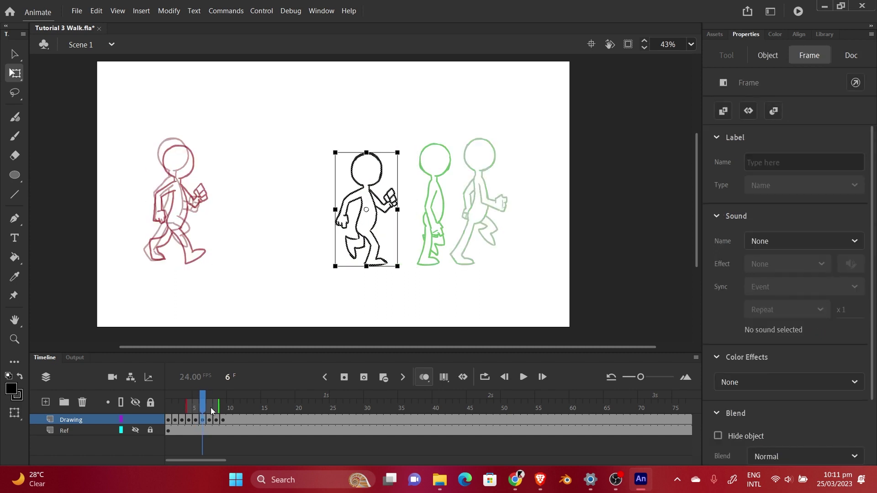
{"action": "key", "text": "shift+Left"}
{"action": "key", "text": "shift+Left"}
{"action": "key", "text": "shift+Left"}
{"action": "key", "text": "shift+Left"}
{"action": "key", "text": "shift+Left"}
{"action": "key", "text": "shift+Left"}
{"action": "key", "text": "shift+Left"}
{"action": "key", "text": "shift+Left"}
{"action": "key", "text": "shift+Left"}
{"action": "key", "text": "shift+Left"}
{"action": "key", "text": "shift+Left"}
{"action": "key", "text": "shift+Left"}
{"action": "key", "text": "shift+Left"}
{"action": "key", "text": "shift+Left"}
{"action": "key", "text": "shift+Left"}
{"action": "key", "text": "shift+Left"}
{"action": "key", "text": "shift+Left"}
{"action": "key", "text": "shift+Left"}
{"action": "key", "text": "shift+Left"}
{"action": "key", "text": "shift+Left"}
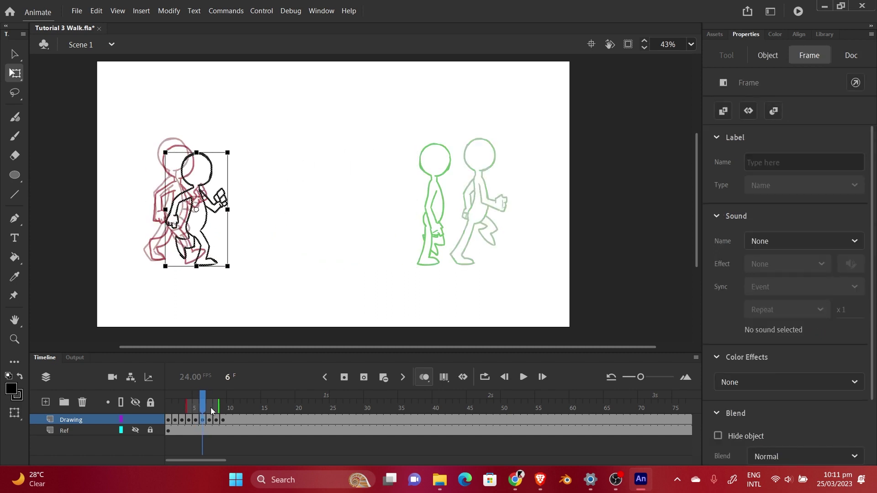
{"action": "key", "text": "Right"}
{"action": "key", "text": "Right"}
{"action": "key", "text": "Right"}
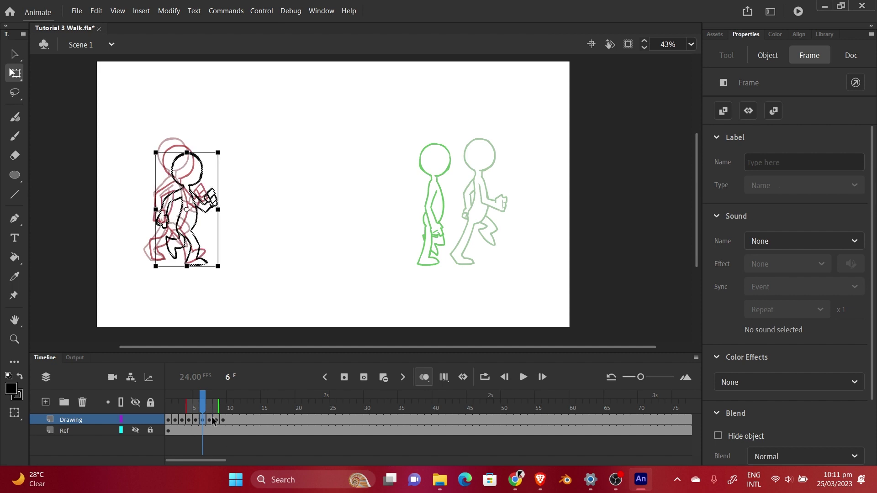
Move frame 7's Passing drawing horizontally back to line up with frame 6's planted foot
{"action": "left_click", "coordinate": [210, 420]}
{"action": "key", "text": "shift+Left"}
{"action": "key", "text": "shift+Left"}
{"action": "key", "text": "shift+Left"}
{"action": "key", "text": "shift+Left"}
{"action": "key", "text": "shift+Left"}
{"action": "key", "text": "shift+Left"}
{"action": "key", "text": "shift+Left"}
{"action": "key", "text": "shift+Left"}
{"action": "key", "text": "shift+Left"}
{"action": "key", "text": "shift+Left"}
{"action": "key", "text": "shift+Left"}
{"action": "key", "text": "shift+Left"}
{"action": "key", "text": "shift+Left"}
{"action": "key", "text": "shift+Left"}
{"action": "key", "text": "shift+Left"}
{"action": "key", "text": "shift+Left"}
{"action": "key", "text": "shift+Left"}
{"action": "key", "text": "shift+Left"}
{"action": "key", "text": "shift+Left"}
{"action": "key", "text": "shift+Left"}
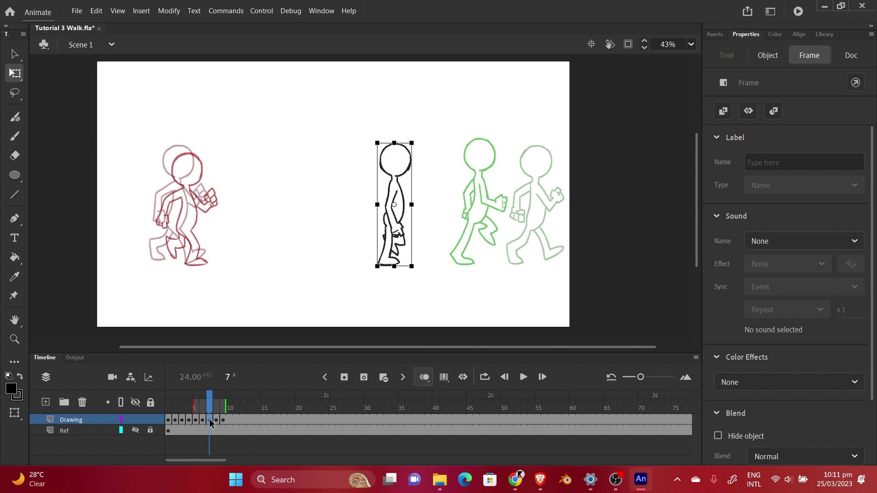
{"action": "key", "text": "shift+Left"}
{"action": "key", "text": "shift+Left"}
{"action": "key", "text": "shift+Left"}
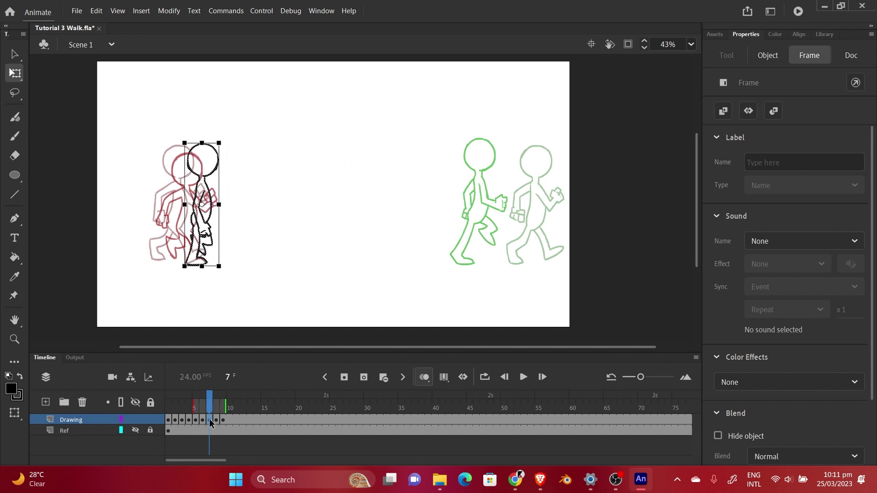
Move frame 8's High-Point drawing horizontally back to line up with frame 7's planted foot
{"action": "left_click", "coordinate": [219, 409]}
{"action": "key", "text": "shift+Left"}
Move frame 9's Contact drawing horizontally back toward frame 8's onion-skinned pose
{"action": "key", "text": "shift+Left"}
{"action": "left_click", "coordinate": [225, 407]}
{"action": "key", "text": "shift+Left"}
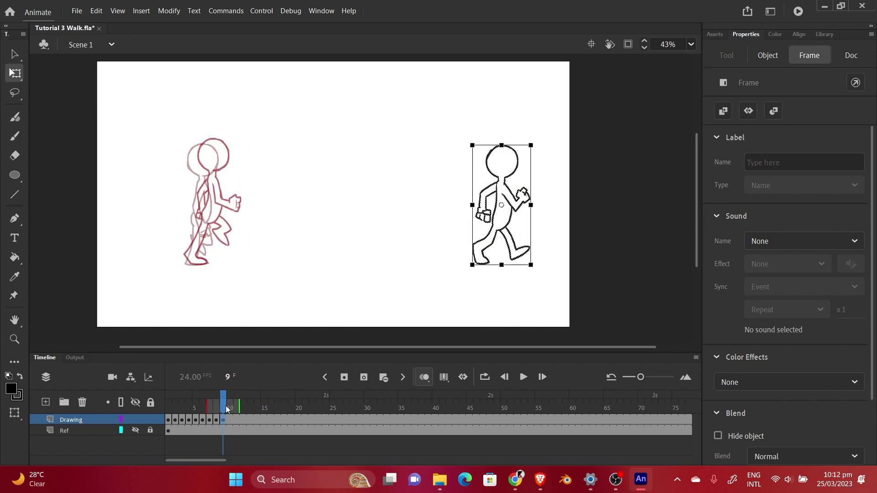
{"action": "key", "text": "shift+Left"}
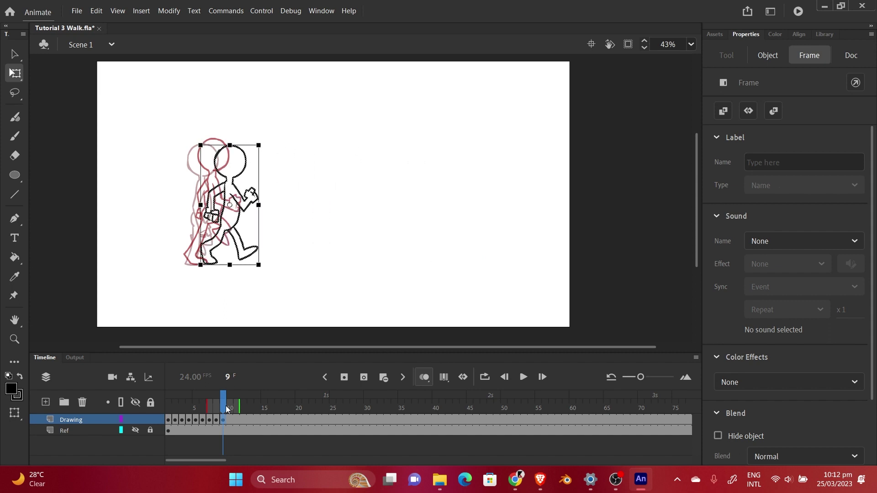
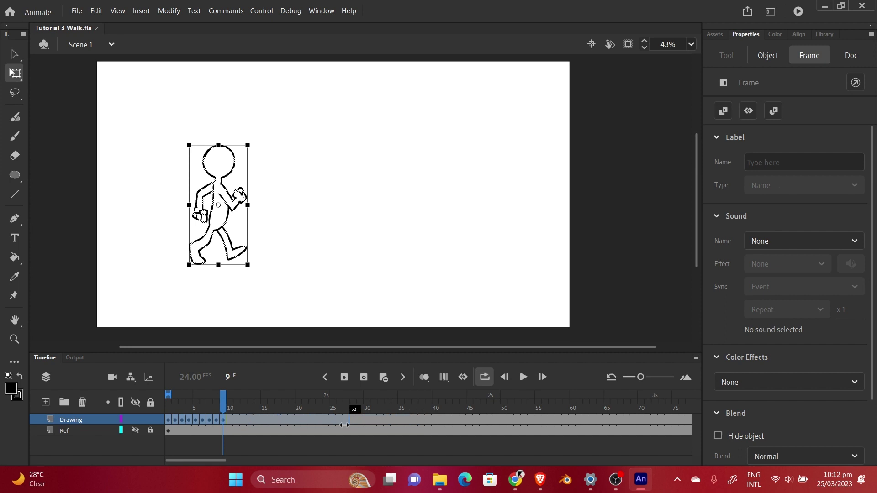
Extend the playback loop range to frame 25 and play the walk cycle from frame 1
{"action": "left_click", "coordinate": [305, 403]}
{"action": "mouse_move", "coordinate": [303, 402]}
{"action": "left_mouse_down"}
{"action": "mouse_move", "coordinate": [168, 401]}
{"action": "mouse_move", "coordinate": [335, 395]}
{"action": "left_mouse_up"}
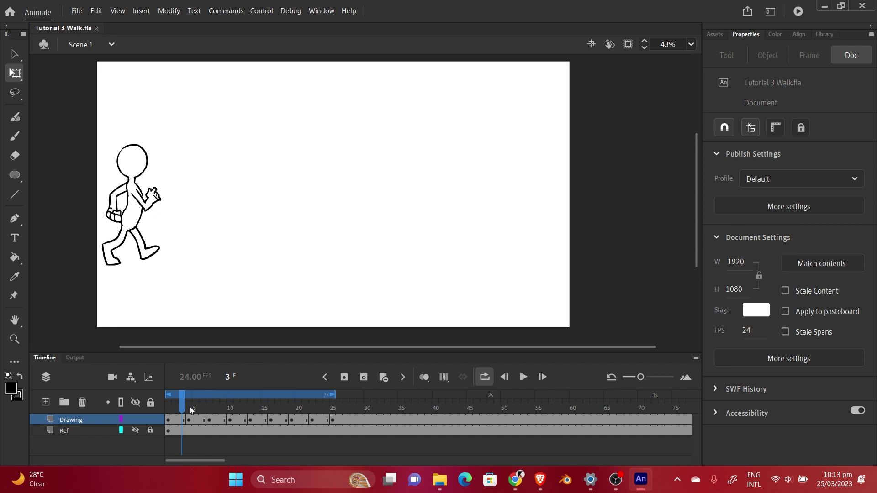
{"action": "left_click_drag", "start_coordinate": [190, 407], "coordinate": [168, 407]}
{"action": "left_click", "coordinate": [524, 377]}
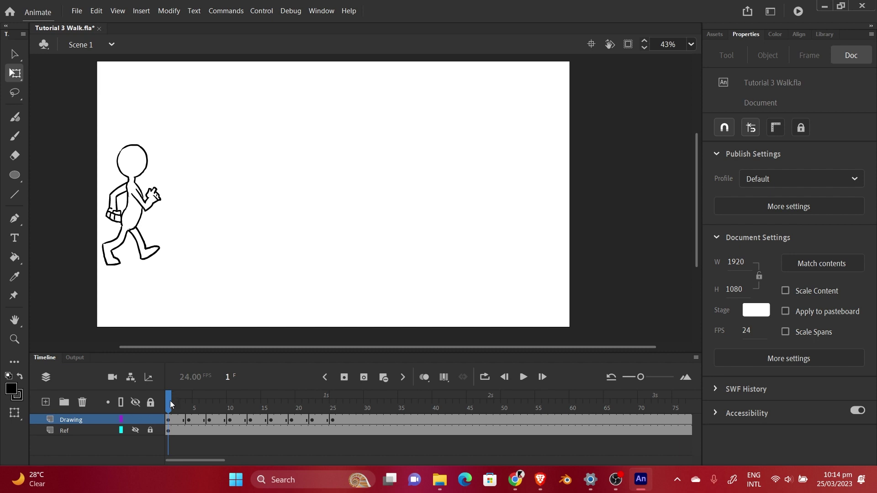
Play the walk once from frame 1 without looping, then return the playhead to the start
{"action": "mouse_move", "coordinate": [170, 401]}
{"action": "left_mouse_down"}
{"action": "mouse_move", "coordinate": [337, 398]}
{"action": "mouse_move", "coordinate": [169, 397]}
{"action": "left_mouse_up"}
{"action": "left_click", "coordinate": [524, 376]}
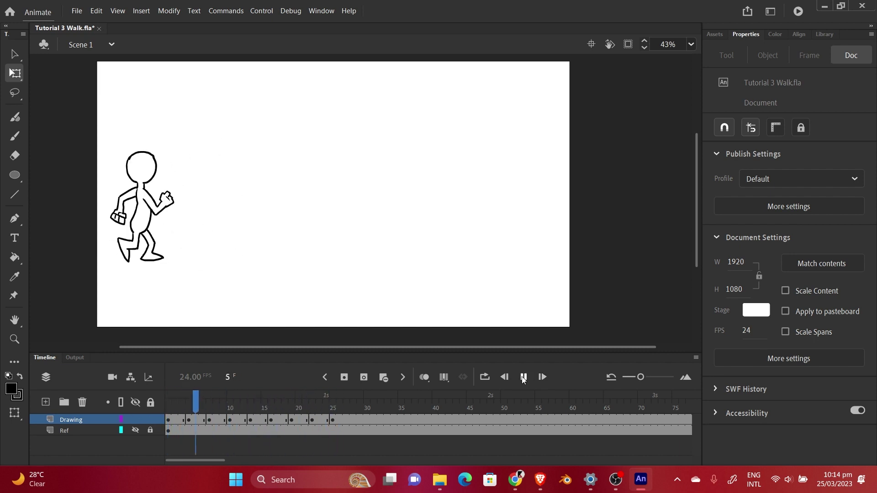
{"action": "left_click", "coordinate": [524, 377]}
{"action": "left_click_drag", "start_coordinate": [305, 398], "coordinate": [177, 401]}
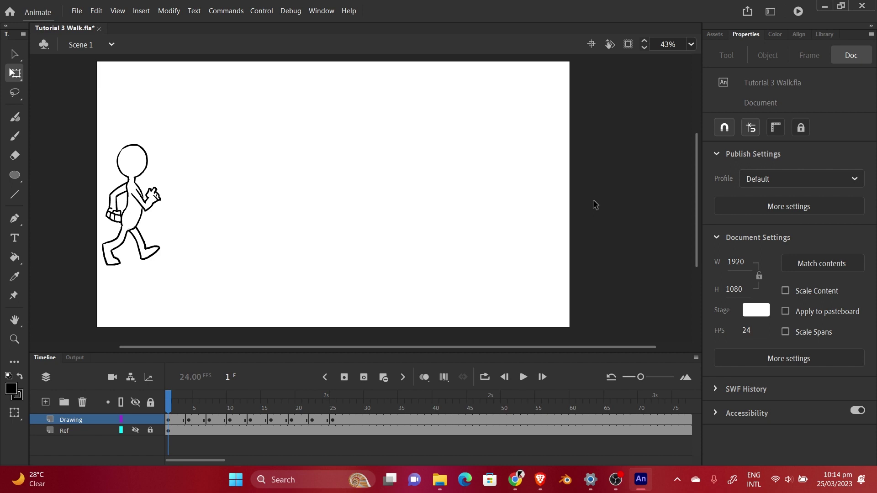
Show the Ref layer, hide the Drawing layer, and compare the keyframes at frames 1 and 25 with the reference poses
{"action": "left_click", "coordinate": [135, 431]}
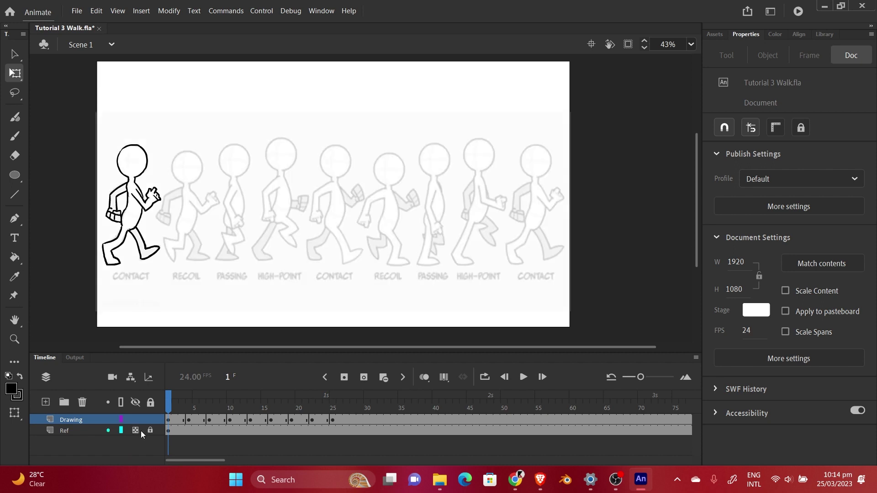
{"action": "left_click", "coordinate": [135, 420]}
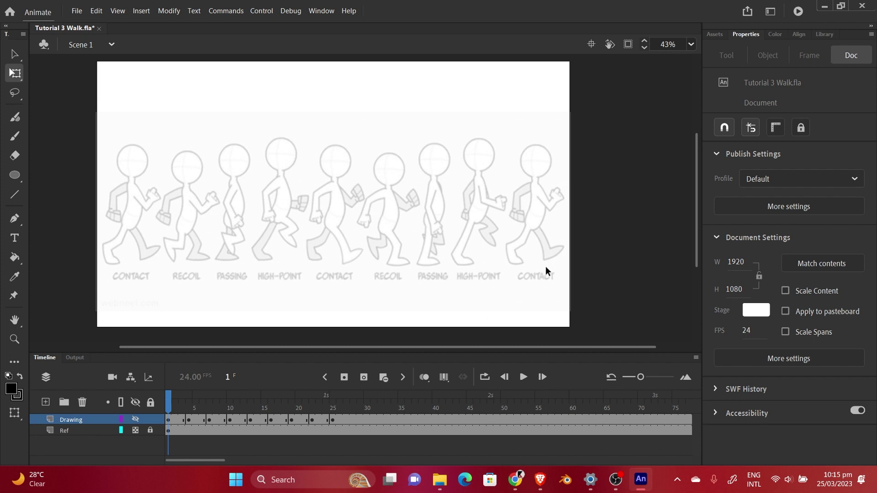
{"action": "left_click", "coordinate": [168, 420]}
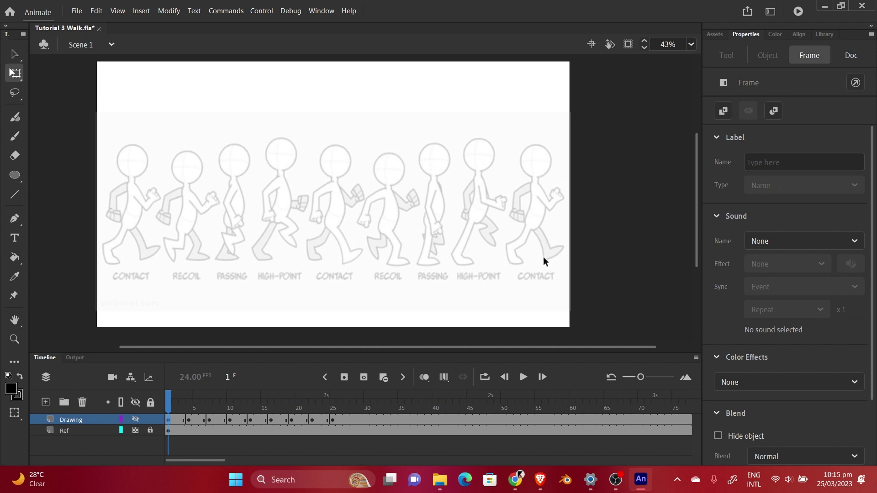
{"action": "left_click", "coordinate": [189, 420]}
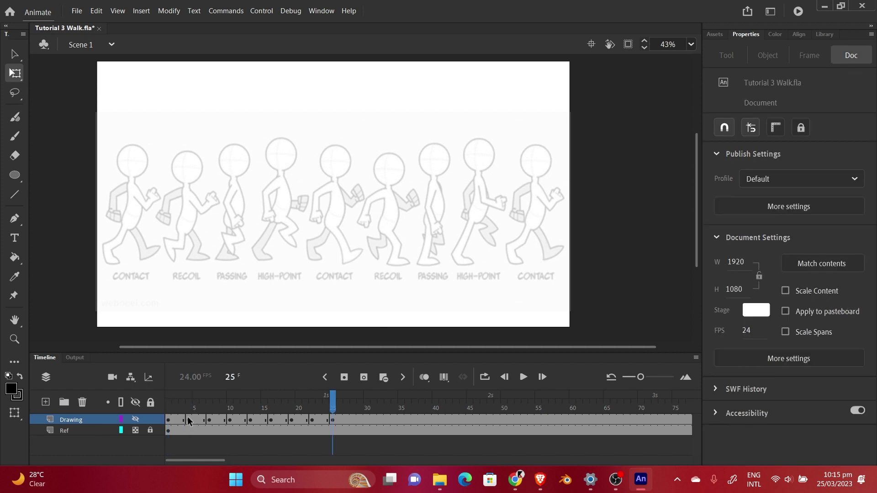
{"action": "left_click", "coordinate": [168, 419]}
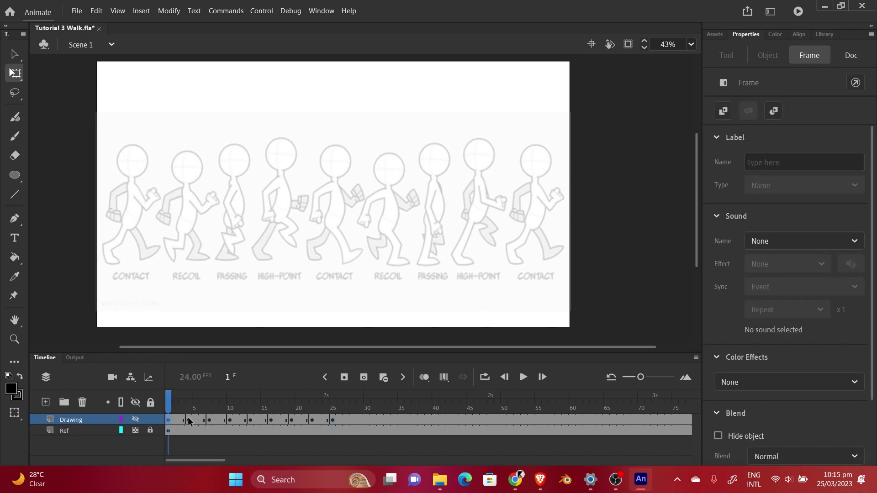
Copy the Drawing layer's frames 4 to 25, leaving out the first Contact pose, and paste them at frame 28
{"action": "left_click", "coordinate": [188, 420]}
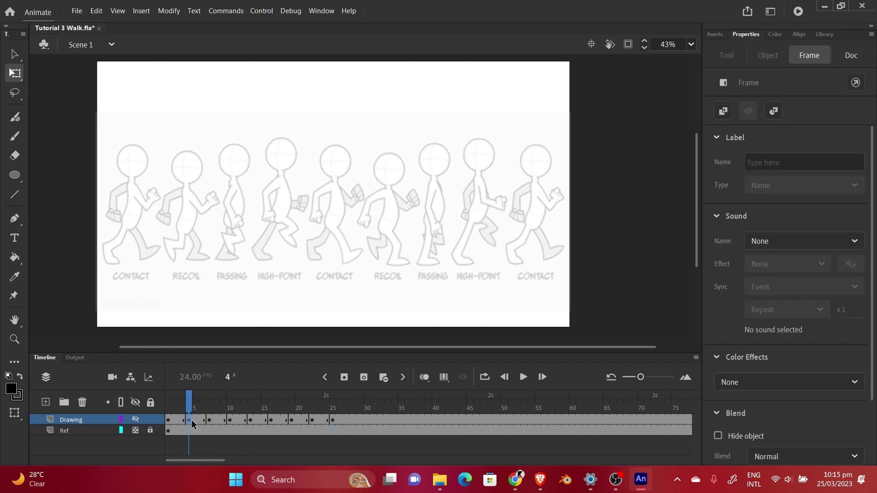
{"action": "left_click", "coordinate": [333, 420], "text": "shift"}
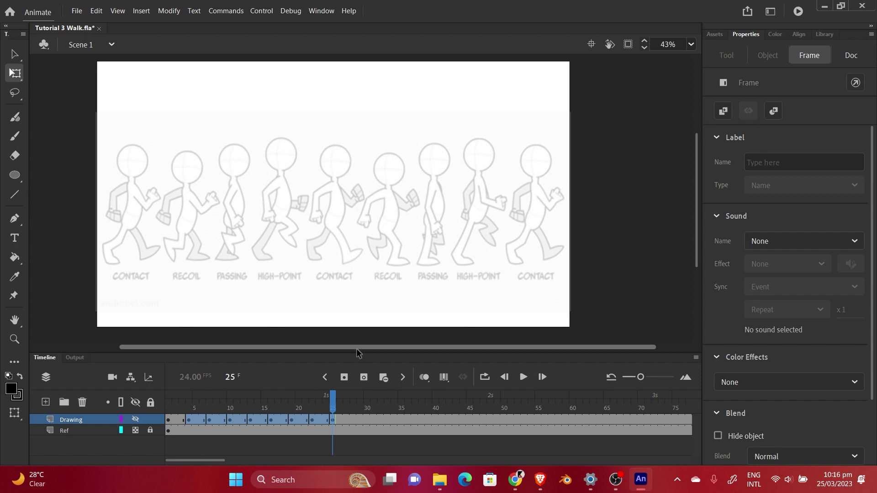
{"action": "left_click", "coordinate": [168, 420]}
{"action": "left_click_drag", "start_coordinate": [188, 419], "coordinate": [318, 403]}
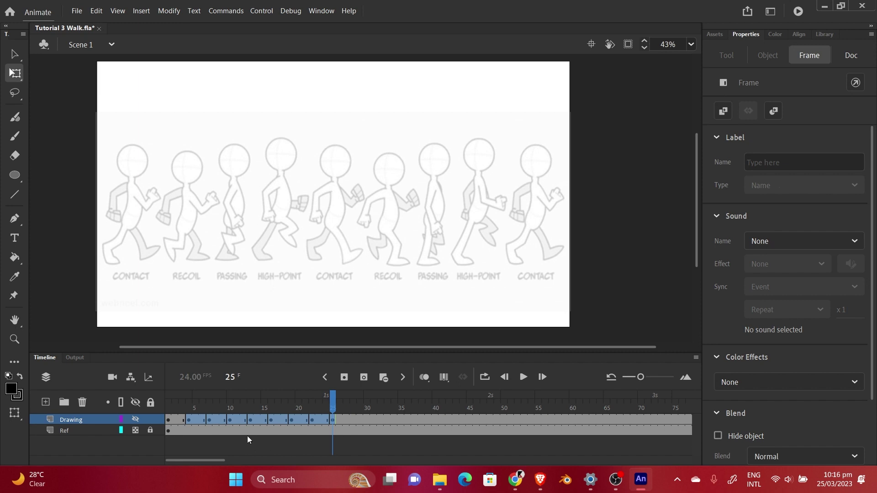
{"action": "right_click", "coordinate": [297, 420]}
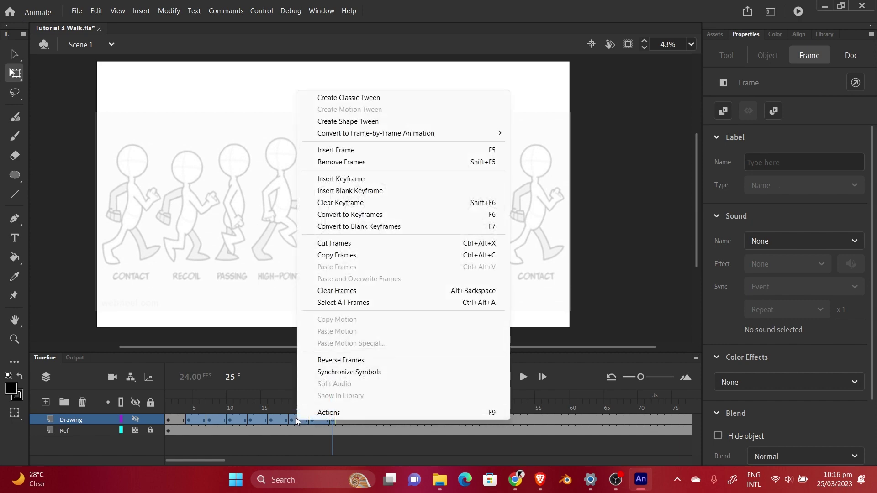
{"action": "left_click", "coordinate": [361, 255]}
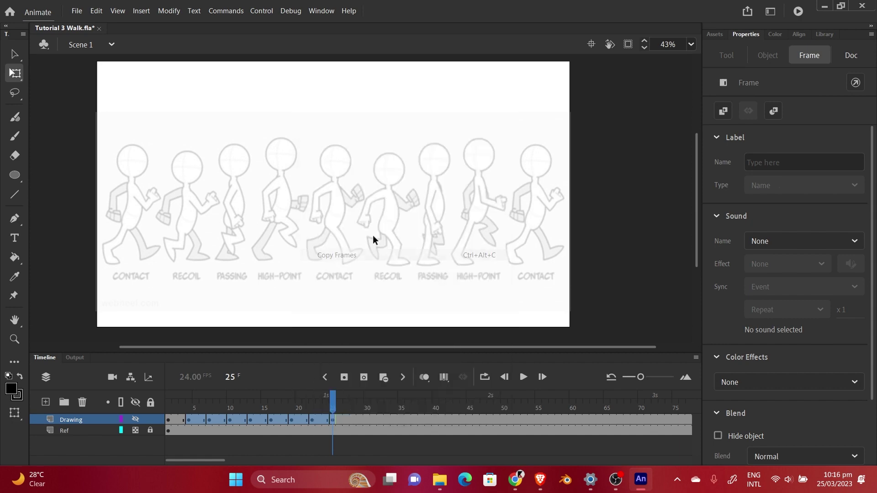
{"action": "left_click", "coordinate": [354, 419]}
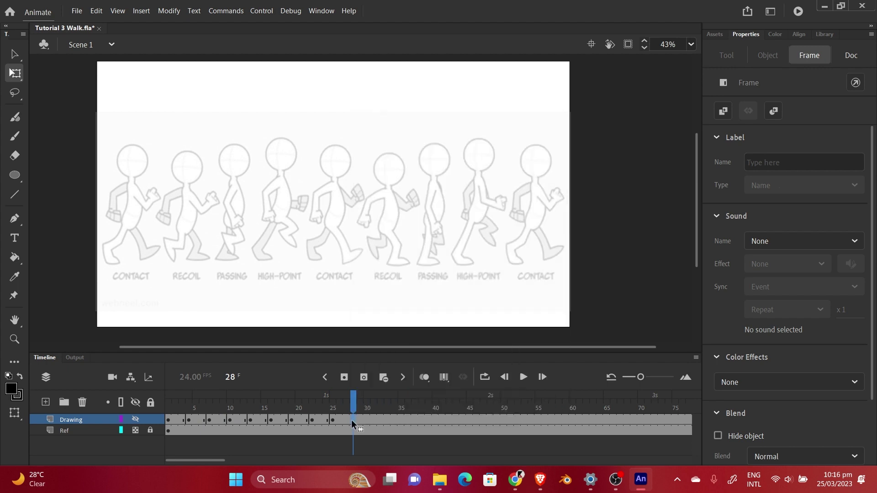
{"action": "right_click", "coordinate": [352, 419]}
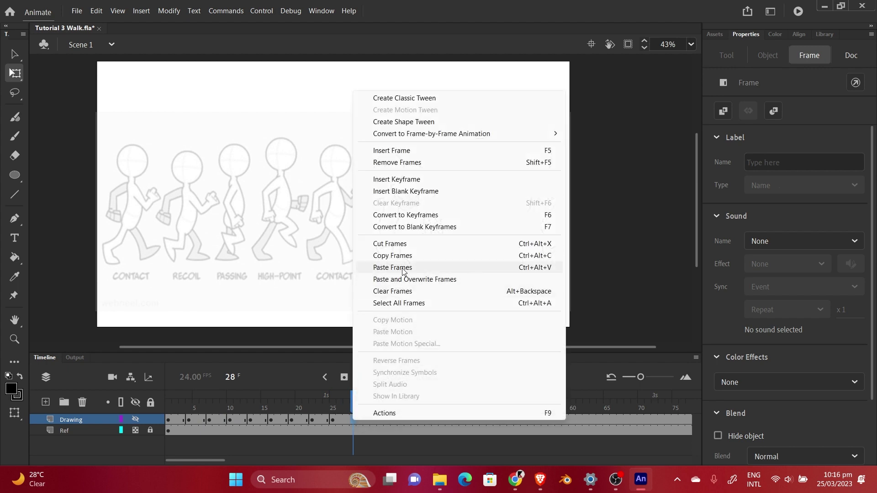
{"action": "left_click", "coordinate": [395, 269]}
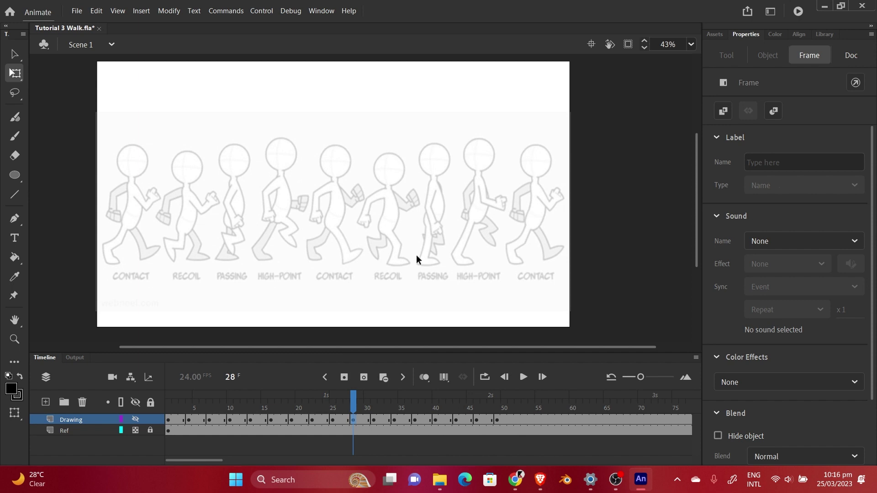
Undo the paste of the copied frames at frame 28
{"action": "mouse_move", "coordinate": [365, 404]}
{"action": "left_mouse_down"}
{"action": "mouse_move", "coordinate": [429, 406]}
{"action": "mouse_move", "coordinate": [169, 401]}
{"action": "mouse_move", "coordinate": [312, 419]}
{"action": "mouse_move", "coordinate": [498, 418]}
{"action": "mouse_move", "coordinate": [178, 422]}
{"action": "mouse_move", "coordinate": [172, 413]}
{"action": "left_mouse_up"}
{"action": "left_click", "coordinate": [135, 419]}
{"action": "key", "text": "ctrl+z"}
{"action": "key", "text": "ctrl+z"}
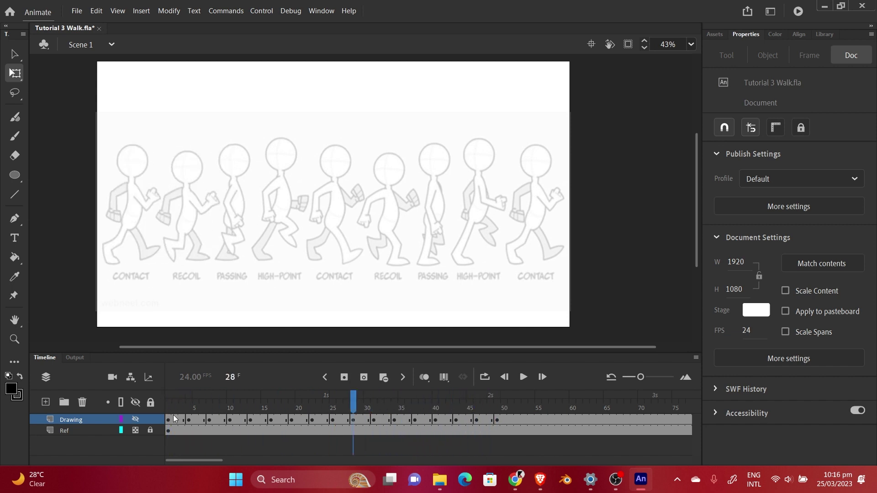
{"action": "key", "text": "ctrl+z"}
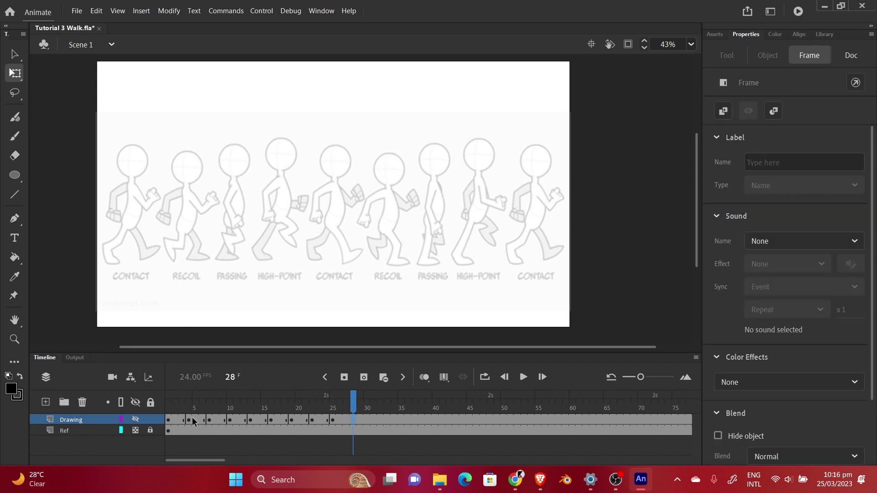
Duplicate the Drawing layer's frames 4 to 25 directly on the timeline so the copy starts at frame 28
{"action": "left_click", "coordinate": [192, 417]}
{"action": "left_click", "coordinate": [332, 420], "text": "shift"}
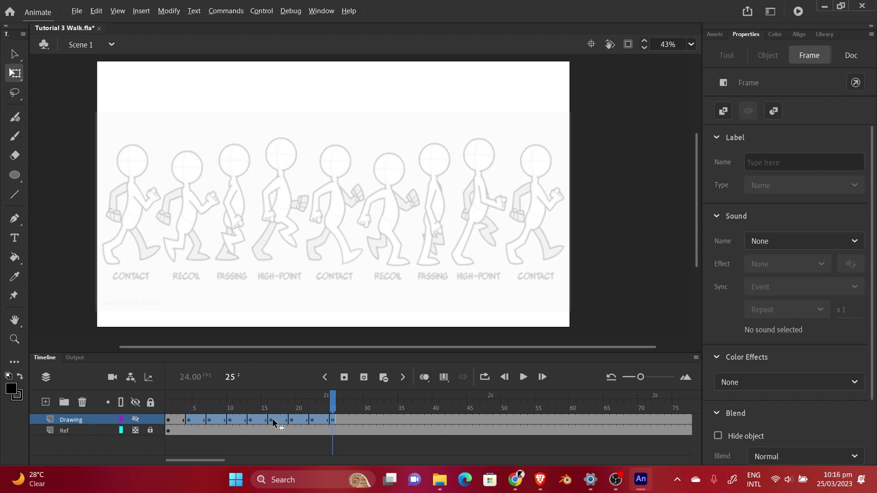
{"action": "left_click_drag", "start_coordinate": [188, 418], "coordinate": [209, 418]}
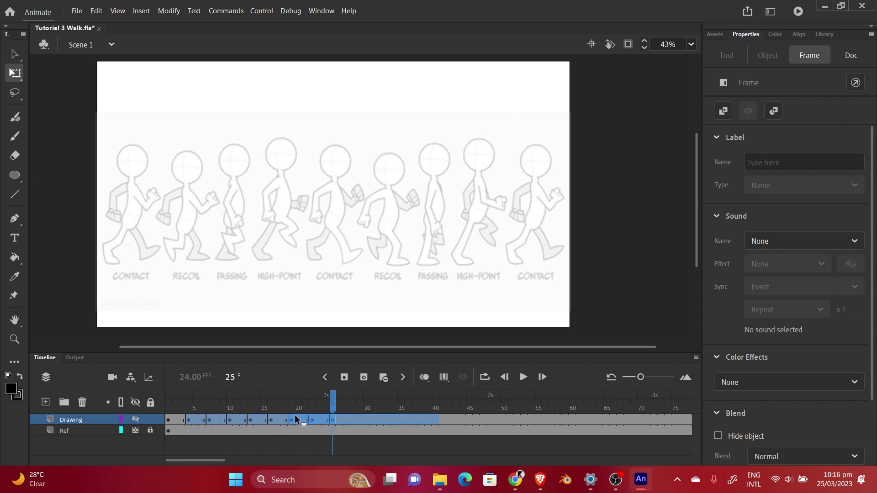
{"action": "left_click_drag", "start_coordinate": [295, 416], "coordinate": [355, 415]}
{"action": "key", "text": "alt"}
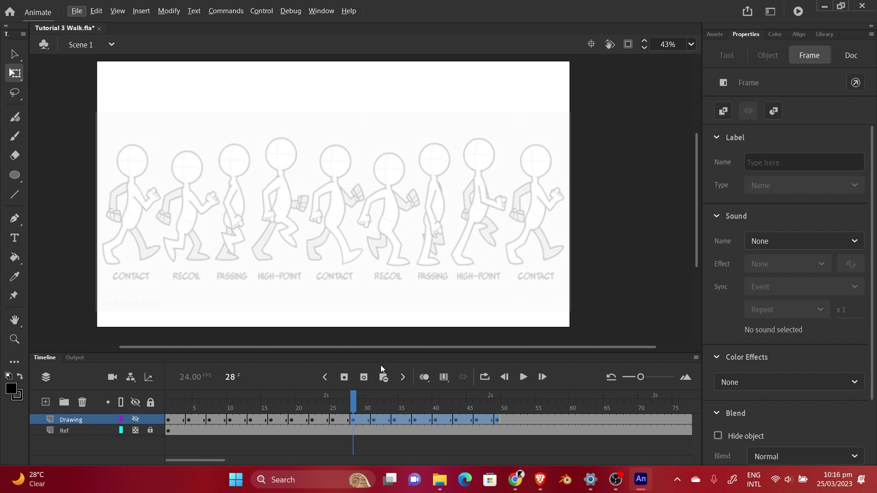
Show the Drawing layer again, check the duplicated poses, and select frames 28 to 49
{"action": "mouse_move", "coordinate": [353, 402]}
{"action": "left_mouse_down"}
{"action": "mouse_move", "coordinate": [429, 401]}
{"action": "mouse_move", "coordinate": [169, 398]}
{"action": "mouse_move", "coordinate": [337, 400]}
{"action": "mouse_move", "coordinate": [435, 421]}
{"action": "mouse_move", "coordinate": [500, 402]}
{"action": "mouse_move", "coordinate": [238, 402]}
{"action": "mouse_move", "coordinate": [496, 404]}
{"action": "mouse_move", "coordinate": [334, 403]}
{"action": "mouse_move", "coordinate": [355, 405]}
{"action": "left_mouse_up"}
{"action": "left_click", "coordinate": [137, 420]}
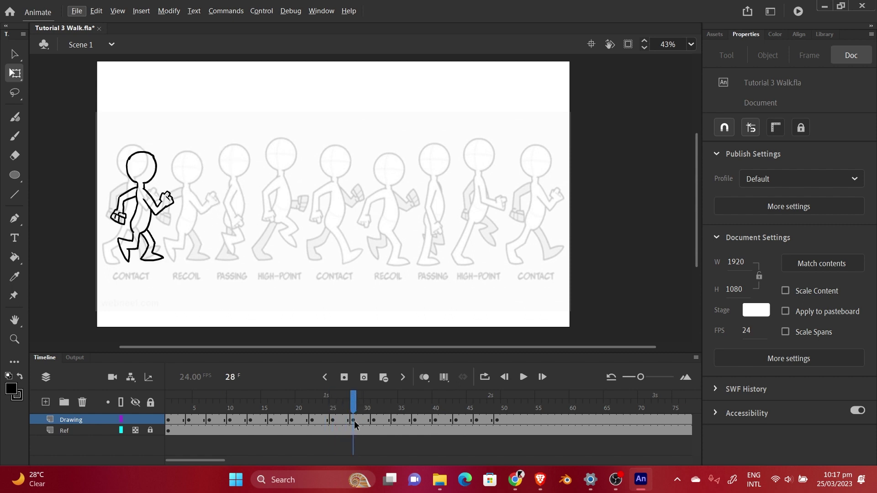
{"action": "left_click", "coordinate": [355, 420]}
{"action": "left_click", "coordinate": [497, 419], "text": "shift"}
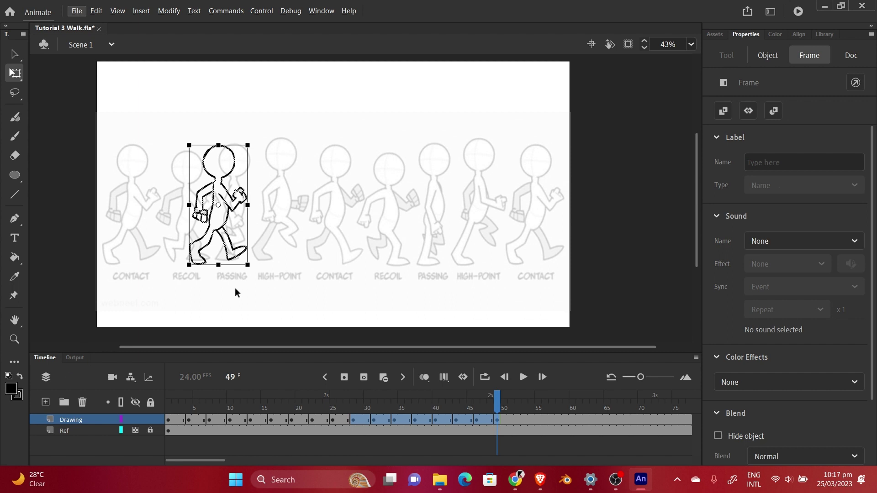
{"action": "left_click_drag", "start_coordinate": [497, 396], "coordinate": [394, 402]}
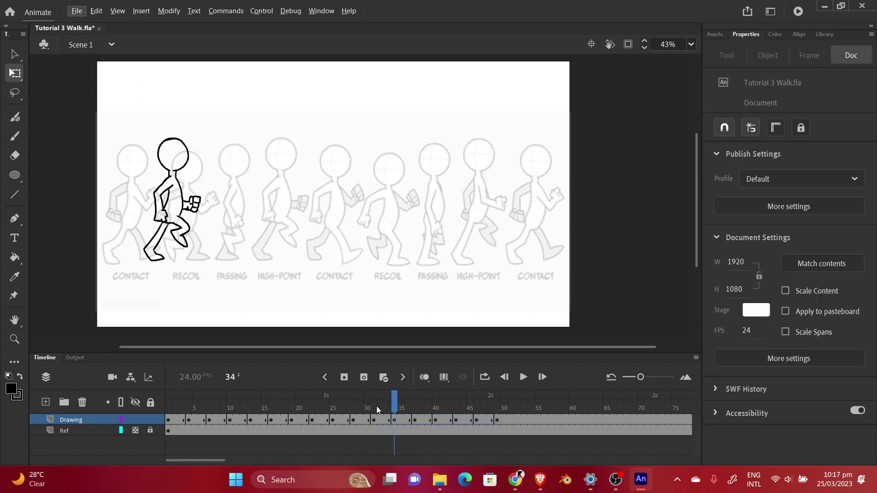
{"action": "left_click", "coordinate": [352, 421]}
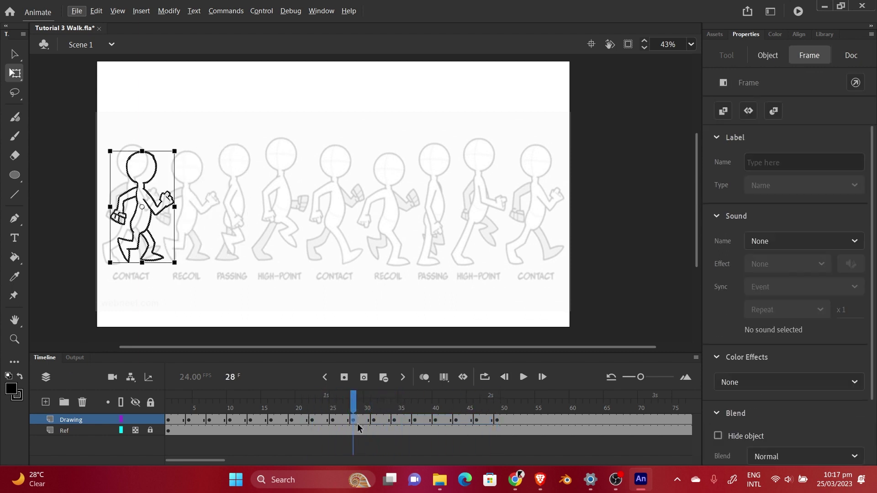
{"action": "left_click", "coordinate": [498, 421], "text": "shift"}
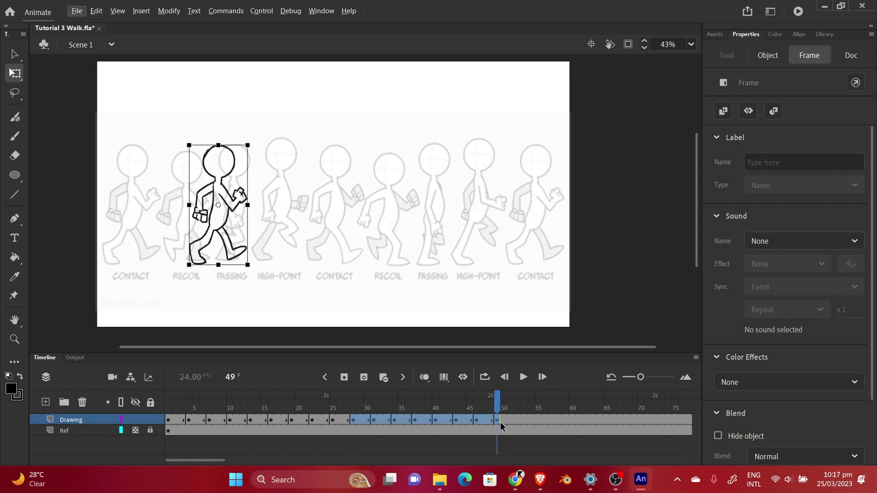
Turn on Edit Multiple Frames for frames 28 to 49 and select all their drawings with the Free Transform tool
{"action": "left_click", "coordinate": [442, 373]}
{"action": "left_click", "coordinate": [444, 377]}
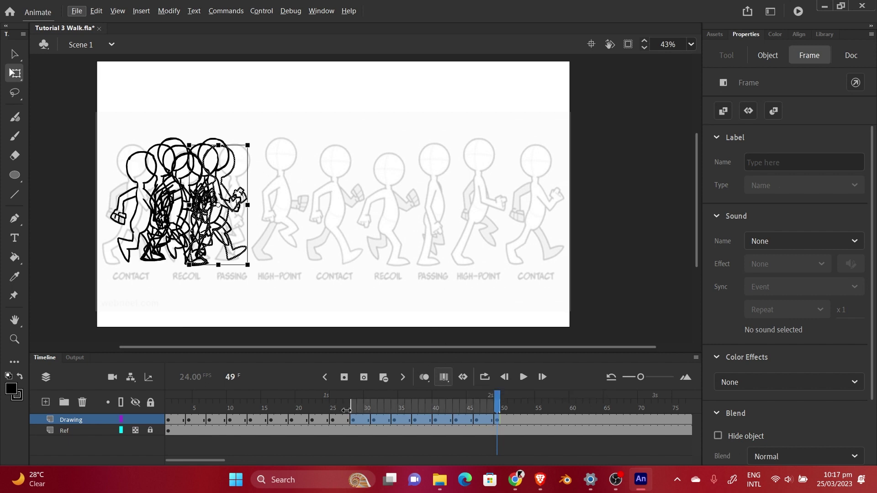
{"action": "left_click_drag", "start_coordinate": [351, 402], "coordinate": [440, 404]}
{"action": "left_click_drag", "start_coordinate": [440, 394], "coordinate": [353, 393]}
{"action": "left_click", "coordinate": [354, 420]}
{"action": "left_click", "coordinate": [497, 421], "text": "shift"}
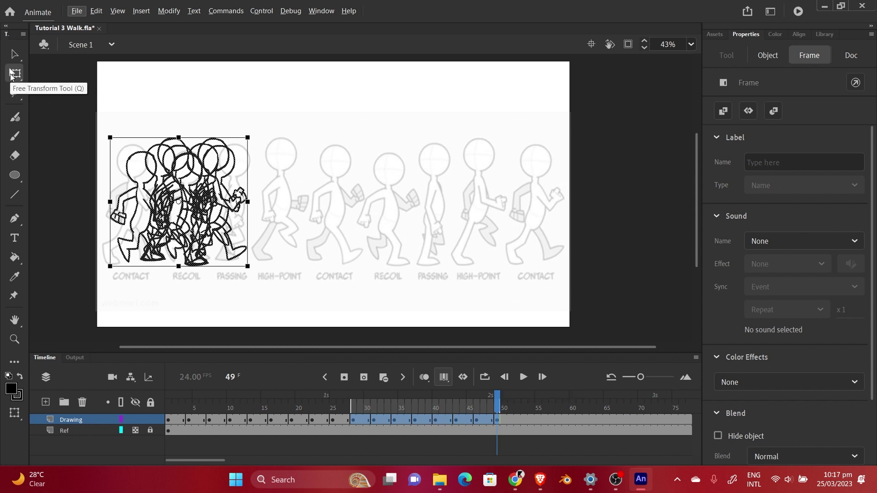
{"action": "left_click", "coordinate": [13, 74]}
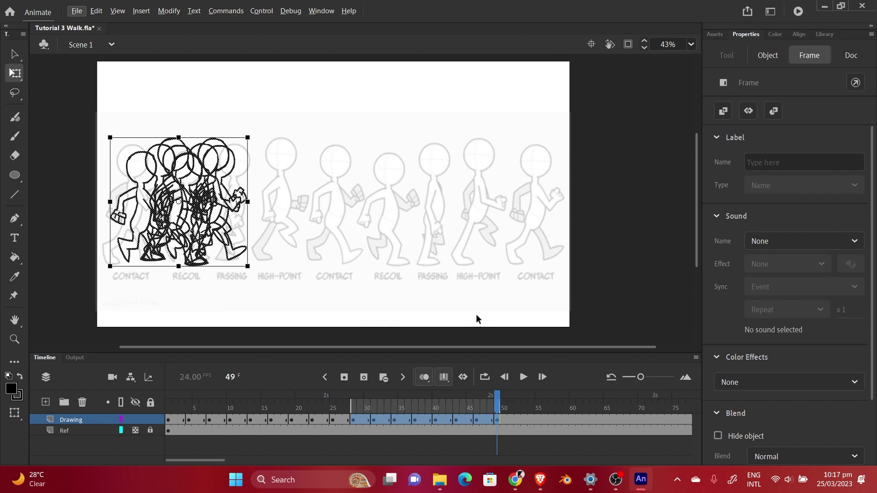
Reselect frames 28 to 49 and shift all their drawings horizontally forward to continue the walk from frame 25's Contact pose
{"action": "left_click", "coordinate": [353, 394]}
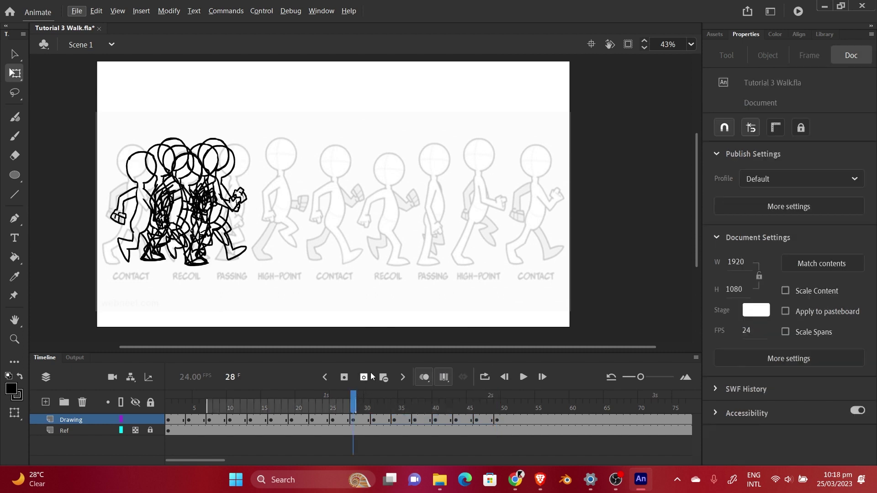
{"action": "left_click", "coordinate": [357, 419]}
{"action": "left_click", "coordinate": [494, 420], "text": "shift"}
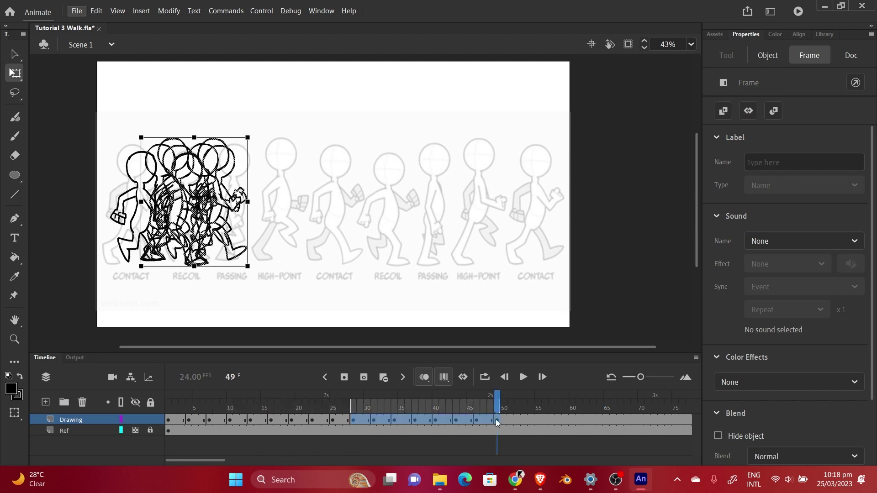
{"action": "left_click", "coordinate": [354, 418], "text": "shift"}
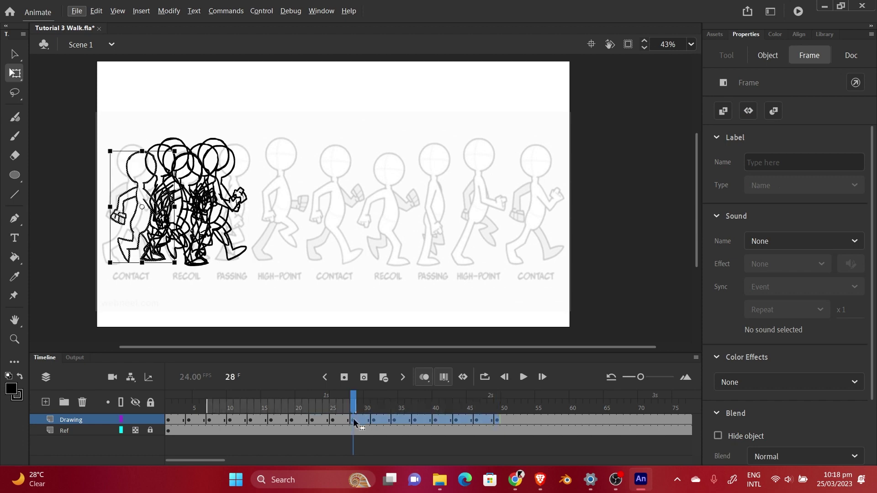
{"action": "key", "text": "shift"}
{"action": "key", "text": "shift"}
{"action": "key", "text": "shift"}
{"action": "left_click", "coordinate": [322, 55]}
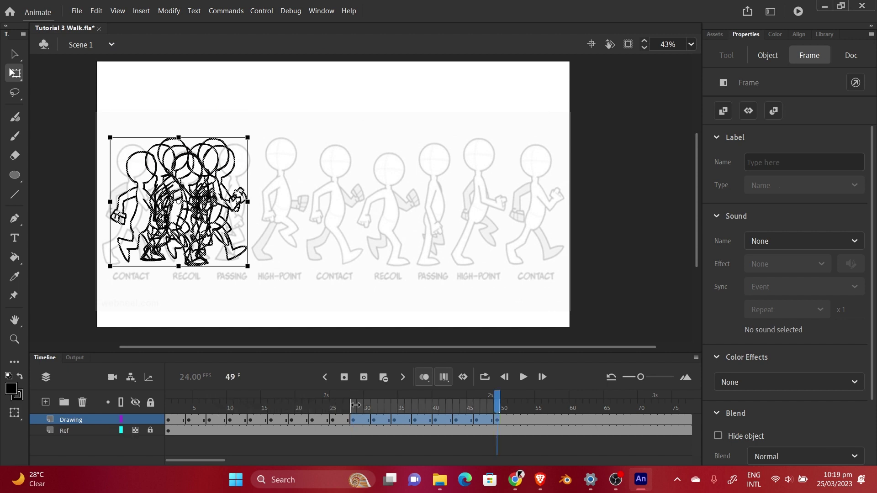
{"action": "key", "text": "shift+Right"}
{"action": "key", "text": "shift+Right"}
{"action": "key", "text": "shift+Right"}
{"action": "key", "text": "shift+Right"}
{"action": "key", "text": "shift+Right"}
{"action": "key", "text": "shift+Right"}
{"action": "key", "text": "shift+Right"}
{"action": "key", "text": "shift+Right"}
{"action": "key", "text": "shift+Right"}
{"action": "key", "text": "shift+Right"}
{"action": "key", "text": "shift+Right"}
{"action": "key", "text": "shift+Right"}
{"action": "key", "text": "shift+Right"}
{"action": "key", "text": "shift+Right"}
{"action": "key", "text": "shift+Right"}
{"action": "key", "text": "shift+Right"}
{"action": "key", "text": "shift+Right"}
{"action": "key", "text": "shift+Right"}
{"action": "key", "text": "shift+Right"}
{"action": "key", "text": "shift+Right"}
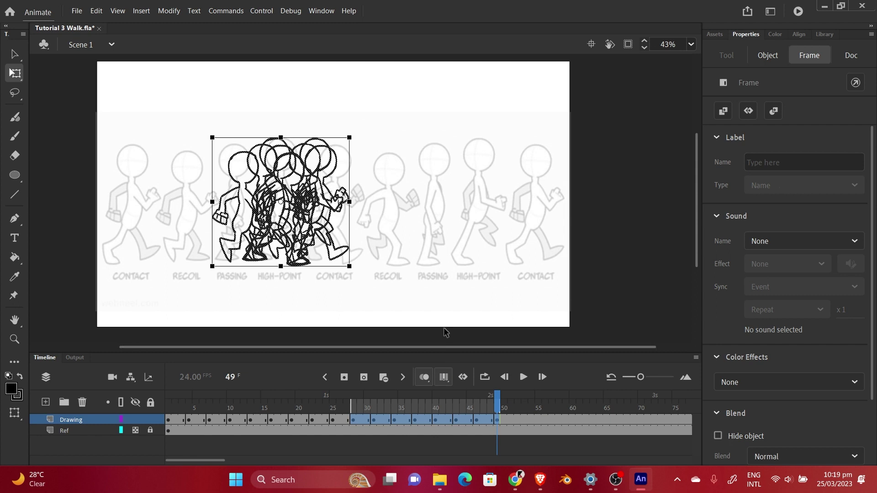
{"action": "left_click_drag", "start_coordinate": [497, 395], "coordinate": [180, 385]}
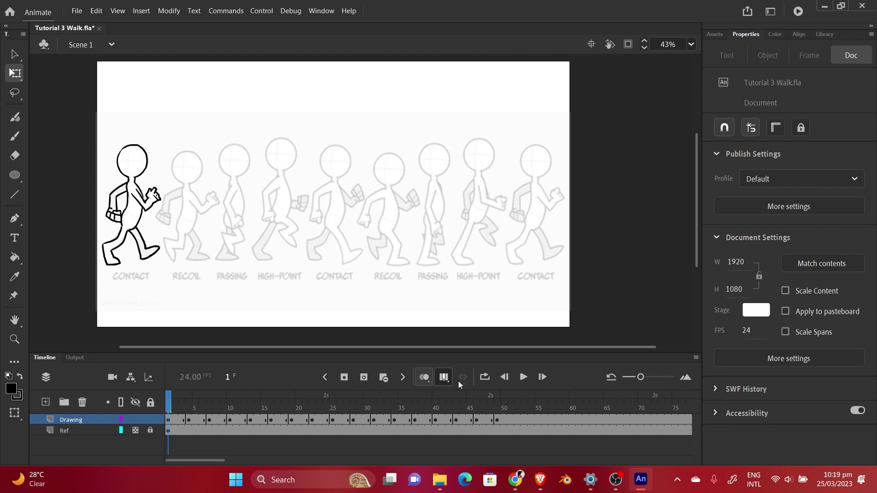
Play back the walk from frame 1 to check how the shifted copy at frames 28 to 49 continues it
{"action": "left_click", "coordinate": [525, 377]}
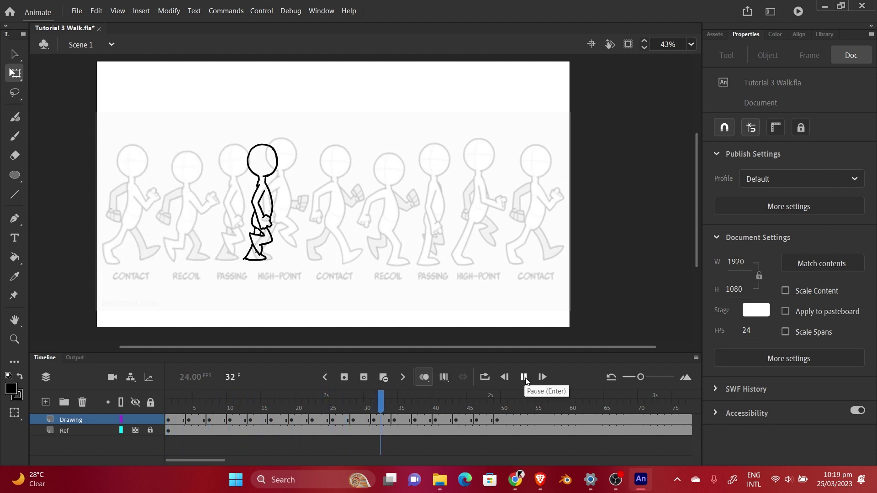
{"action": "left_click", "coordinate": [524, 377]}
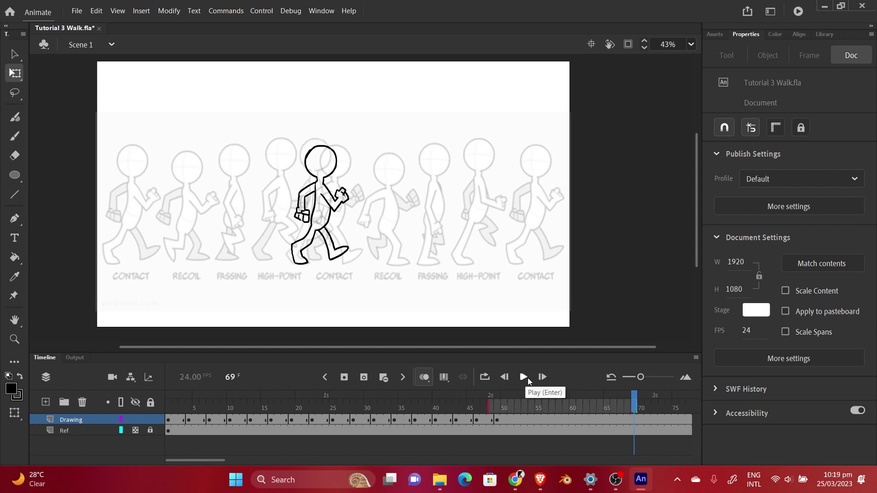
{"action": "left_click", "coordinate": [523, 378]}
{"action": "left_click", "coordinate": [524, 377]}
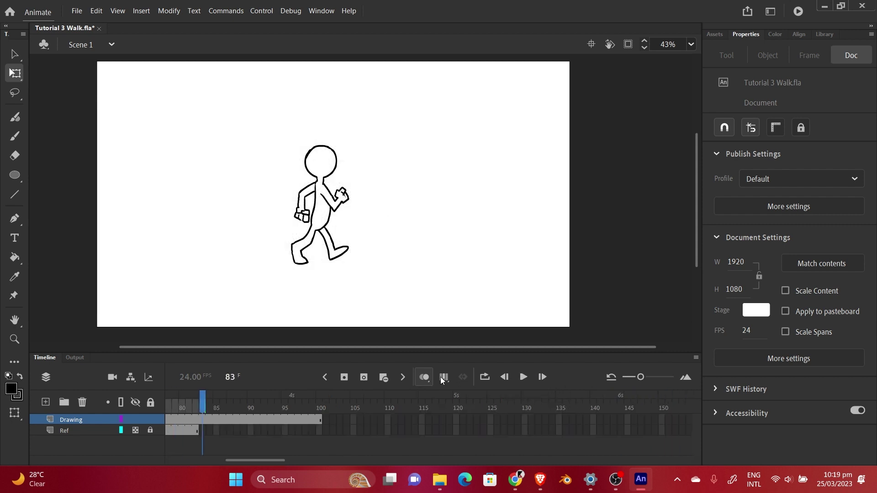
{"action": "left_click_drag", "start_coordinate": [208, 394], "coordinate": [116, 403]}
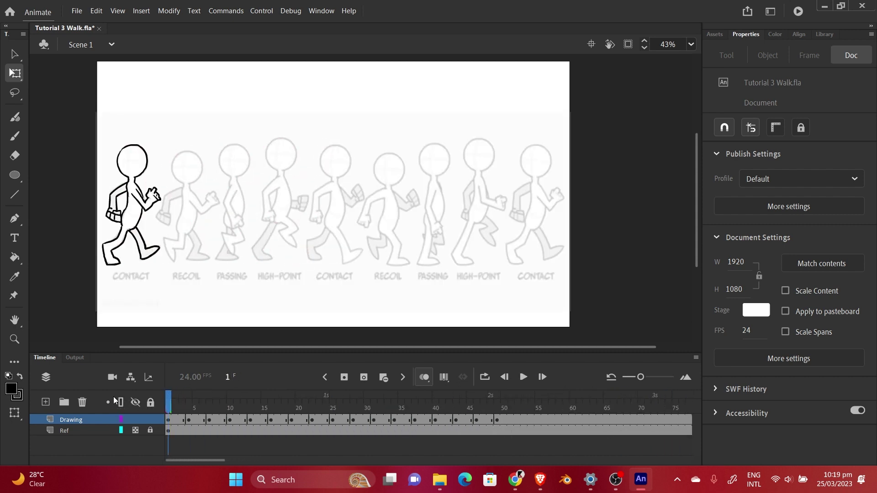
{"action": "key", "text": "Return"}
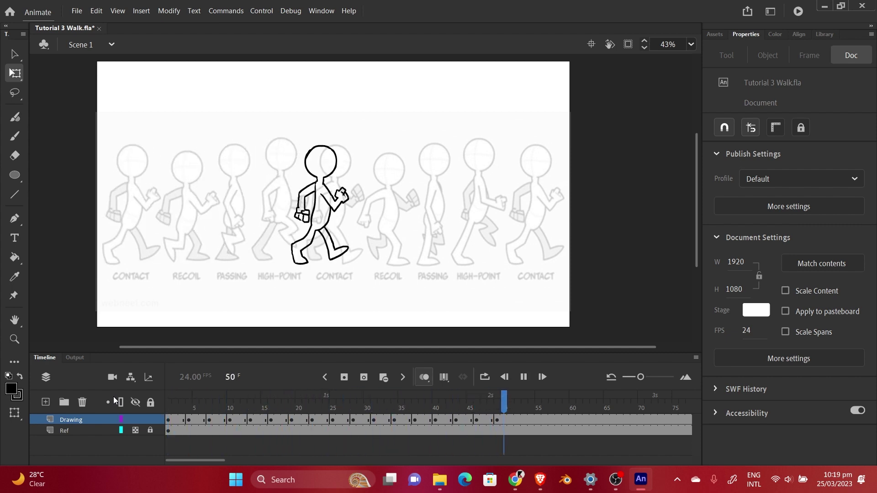
{"action": "key", "text": "Return"}
{"action": "left_click_drag", "start_coordinate": [525, 412], "coordinate": [174, 393]}
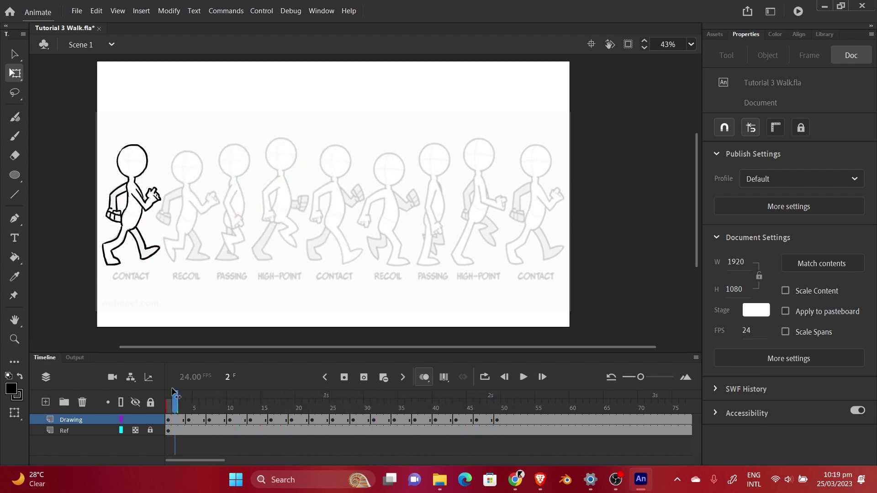
Hide the Ref layer and play the walk from frame 1 without the reference poses
{"action": "left_click", "coordinate": [135, 430]}
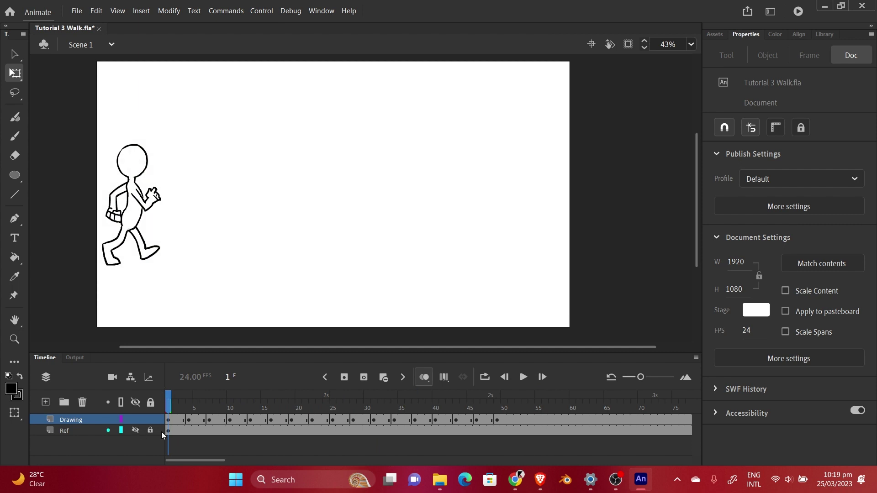
{"action": "left_click", "coordinate": [524, 377]}
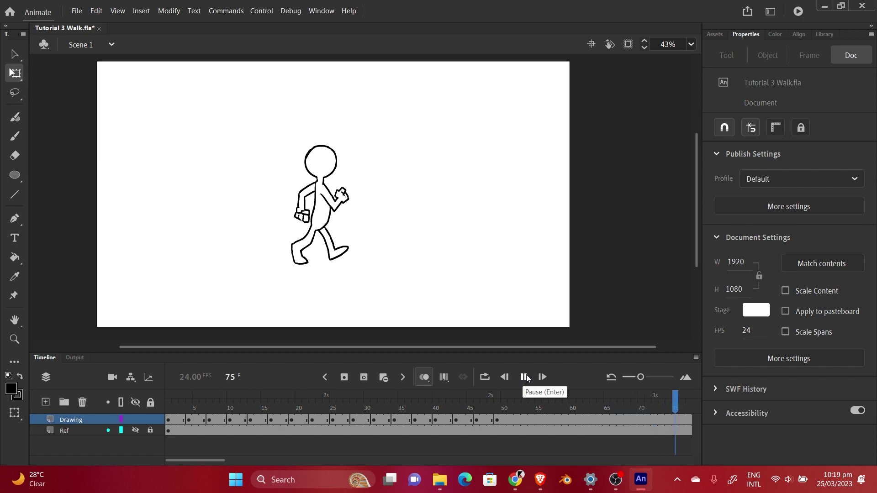
{"action": "left_click_drag", "start_coordinate": [335, 396], "coordinate": [134, 421]}
Duplicate the Drawing layer's frames 28 to 49 so the copy starts at frame 52, and turn on Edit Multiple Frames
{"action": "mouse_move", "coordinate": [353, 398]}
{"action": "left_mouse_down"}
{"action": "mouse_move", "coordinate": [172, 404]}
{"action": "mouse_move", "coordinate": [353, 423]}
{"action": "mouse_move", "coordinate": [354, 399]}
{"action": "mouse_move", "coordinate": [497, 420]}
{"action": "left_mouse_up"}
{"action": "left_click_drag", "start_coordinate": [353, 419], "coordinate": [516, 419]}
{"action": "left_click", "coordinate": [443, 377]}
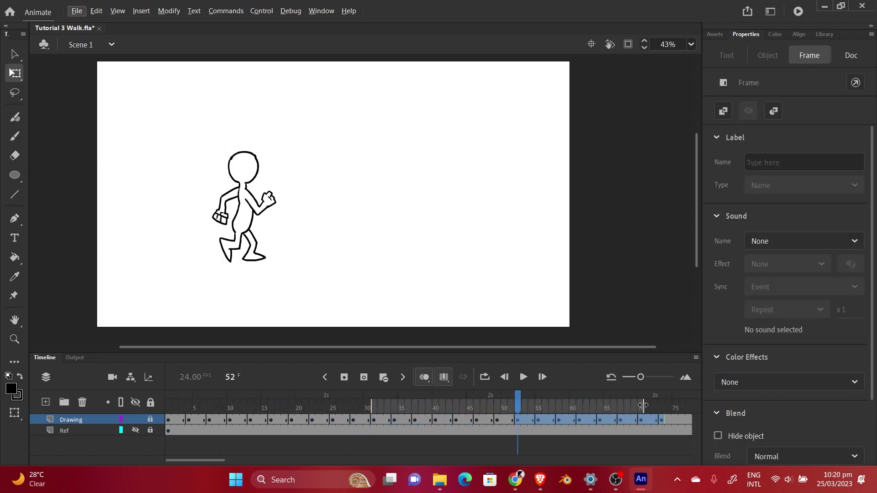
Try to select the drawings of frames 52 to 73 together, with Edit Multiple Frames on and off
{"action": "left_click", "coordinate": [662, 420], "text": "shift"}
{"action": "left_click", "coordinate": [519, 421]}
{"action": "left_click", "coordinate": [523, 420]}
{"action": "left_click", "coordinate": [444, 378]}
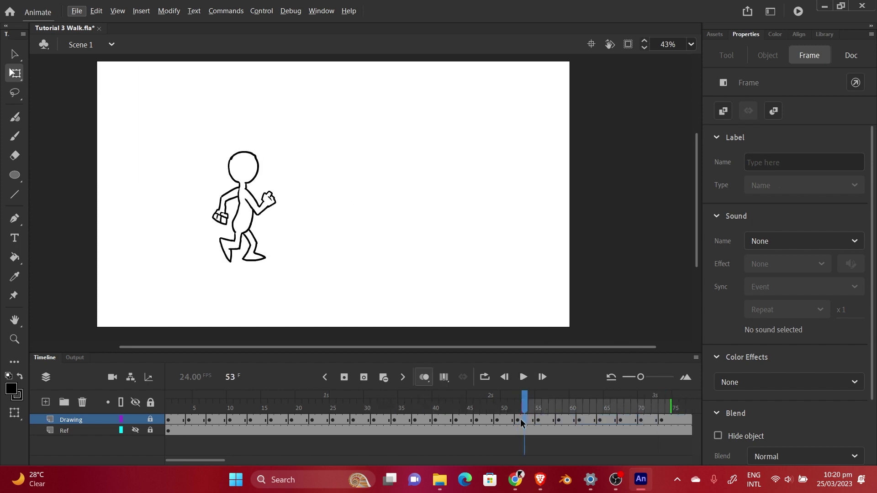
{"action": "left_click", "coordinate": [520, 418]}
{"action": "left_click", "coordinate": [424, 378]}
{"action": "left_click", "coordinate": [539, 421]}
{"action": "left_click", "coordinate": [518, 420]}
{"action": "left_click", "coordinate": [585, 310]}
Turn on Edit Multiple Frames again and retry selecting the Drawing layer's frames 52 to 73
{"action": "left_click_drag", "start_coordinate": [483, 396], "coordinate": [518, 397]}
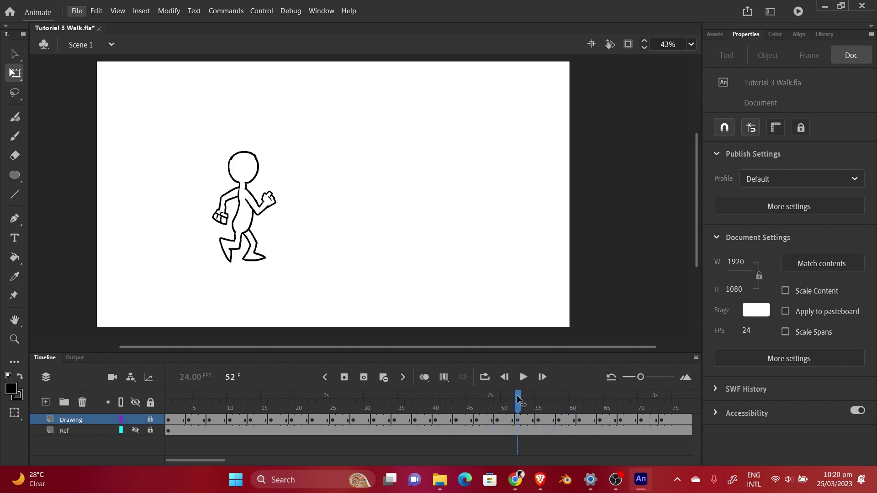
{"action": "left_click", "coordinate": [518, 420]}
{"action": "left_click", "coordinate": [662, 420], "text": "shift"}
{"action": "left_click", "coordinate": [444, 377]}
{"action": "left_click", "coordinate": [592, 401]}
{"action": "left_click", "coordinate": [518, 419]}
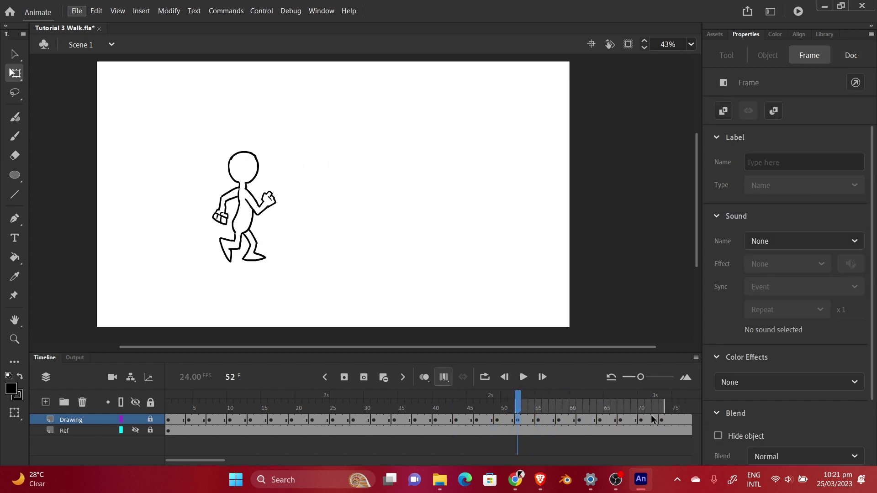
{"action": "left_click", "coordinate": [662, 420], "text": "shift"}
Turn off Edit Multiple Frames and return the playhead to frame 1
{"action": "mouse_move", "coordinate": [220, 461]}
{"action": "left_mouse_down"}
{"action": "mouse_move", "coordinate": [275, 461]}
{"action": "mouse_move", "coordinate": [231, 457]}
{"action": "left_mouse_up"}
{"action": "left_click", "coordinate": [15, 413]}
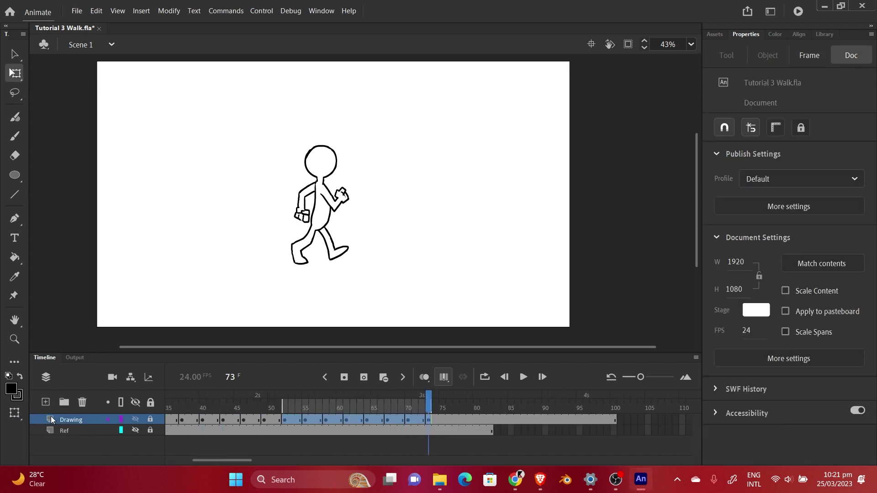
{"action": "left_click", "coordinate": [15, 413]}
{"action": "left_click", "coordinate": [79, 411]}
{"action": "left_click", "coordinate": [353, 402]}
{"action": "left_click", "coordinate": [444, 378]}
{"action": "left_click_drag", "start_coordinate": [353, 396], "coordinate": [172, 405]}
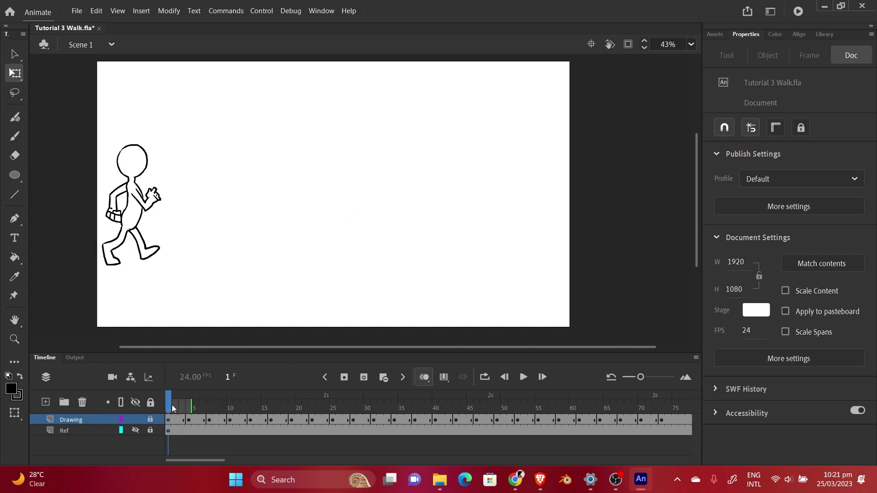
{"action": "left_click", "coordinate": [322, 11]}
{"action": "mouse_move", "coordinate": [192, 13]}
{"action": "mouse_move", "coordinate": [118, 11]}
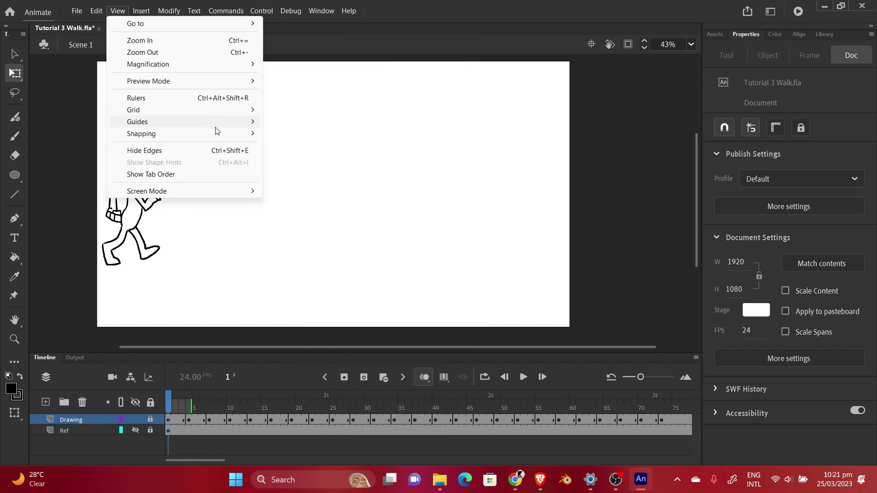
{"action": "mouse_move", "coordinate": [223, 62]}
{"action": "left_click", "coordinate": [343, 404]}
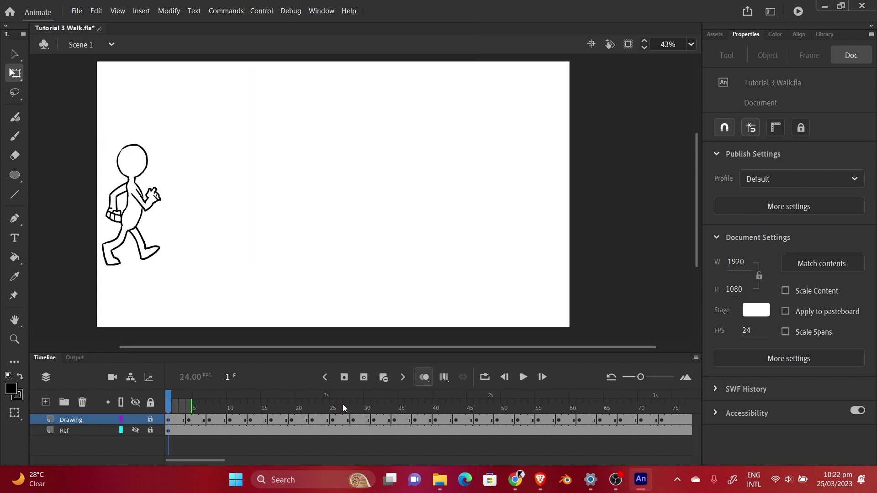
Save the document and turn on Edit Multiple Frames with the playhead at frame 73
{"action": "key", "text": "ctrl+s"}
{"action": "mouse_move", "coordinate": [171, 402]}
{"action": "left_mouse_down"}
{"action": "mouse_move", "coordinate": [508, 397]}
{"action": "mouse_move", "coordinate": [491, 397]}
{"action": "mouse_move", "coordinate": [626, 403]}
{"action": "mouse_move", "coordinate": [519, 406]}
{"action": "mouse_move", "coordinate": [661, 420]}
{"action": "mouse_move", "coordinate": [665, 404]}
{"action": "left_mouse_up"}
{"action": "left_click", "coordinate": [444, 377]}
{"action": "left_click", "coordinate": [15, 92]}
{"action": "left_click", "coordinate": [335, 155]}
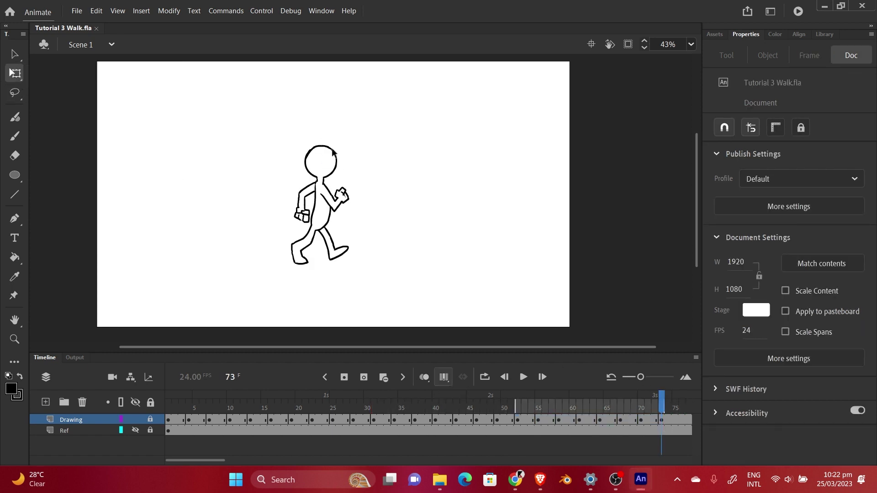
Unlock the Drawing layer and select all drawings of frames 52 to 73 with the Free Transform tool
{"action": "key", "text": "v"}
{"action": "left_click", "coordinate": [518, 420]}
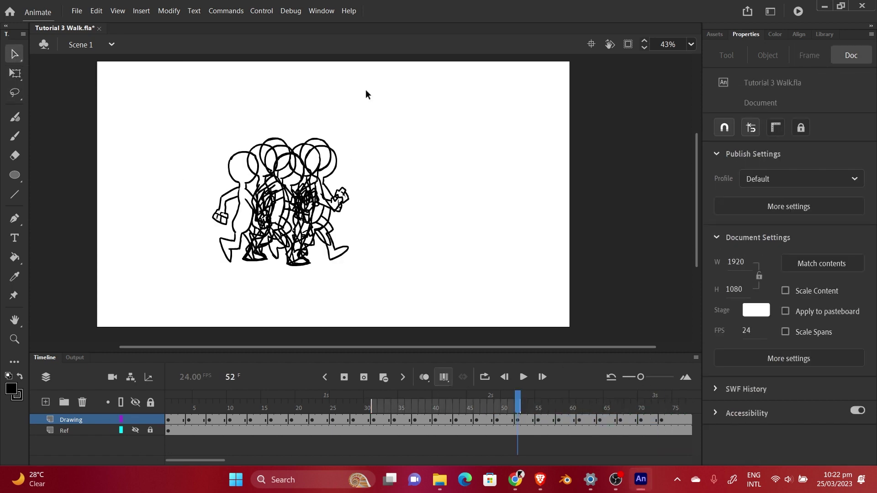
{"action": "left_click", "coordinate": [15, 74]}
{"action": "left_click_drag", "start_coordinate": [518, 419], "coordinate": [659, 424]}
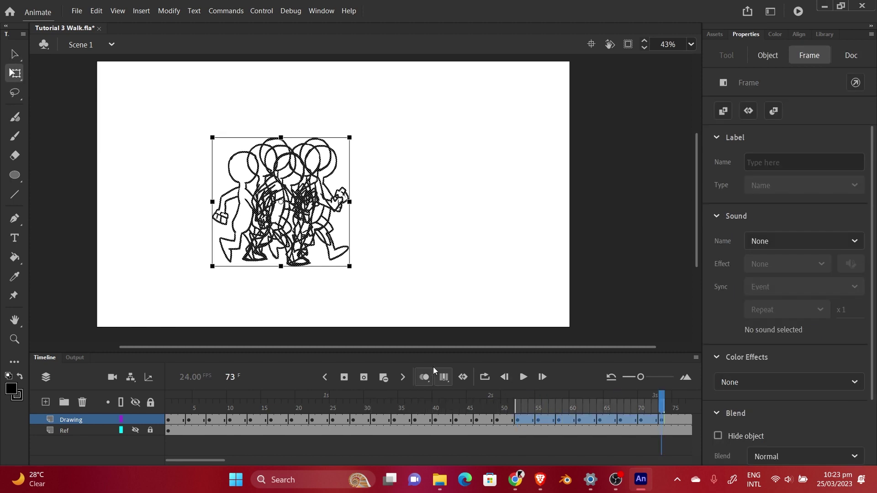
Shift the drawings of frames 52 to 73 horizontally forward and scrub back to frame 52 to check their placement
{"action": "key", "text": "shift+Right"}
{"action": "key", "text": "shift+Right"}
{"action": "key", "text": "shift+Right"}
{"action": "key", "text": "shift+Right"}
{"action": "key", "text": "shift+Right"}
{"action": "key", "text": "shift+Right"}
{"action": "key", "text": "shift+Right"}
{"action": "key", "text": "shift+Right"}
{"action": "key", "text": "shift+Right"}
{"action": "key", "text": "shift+Right"}
{"action": "key", "text": "shift+Right"}
{"action": "key", "text": "shift+Right"}
{"action": "key", "text": "shift+Right"}
{"action": "key", "text": "shift+Right"}
{"action": "key", "text": "shift+Right"}
{"action": "key", "text": "shift+Right"}
{"action": "key", "text": "shift+Right"}
{"action": "key", "text": "shift+Right"}
{"action": "left_click_drag", "start_coordinate": [661, 397], "coordinate": [512, 396]}
Turn off Edit Multiple Frames, play the walk, and scrub back to frame 1 to check the transition
{"action": "left_click", "coordinate": [422, 380]}
{"action": "left_click", "coordinate": [422, 380]}
{"action": "left_click", "coordinate": [442, 382]}
{"action": "left_click", "coordinate": [441, 382]}
{"action": "left_click", "coordinate": [441, 382]}
{"action": "left_click", "coordinate": [523, 377]}
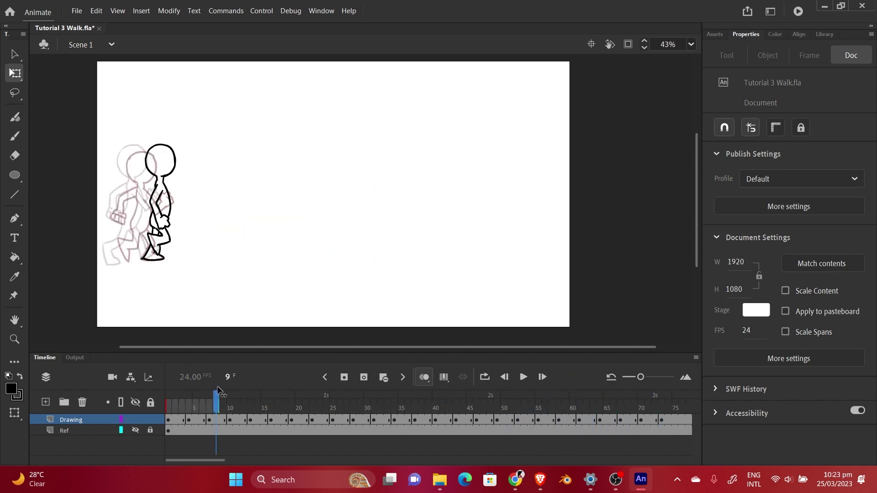
{"action": "mouse_move", "coordinate": [304, 397]}
{"action": "left_mouse_down"}
{"action": "mouse_move", "coordinate": [177, 399]}
{"action": "mouse_move", "coordinate": [485, 409]}
{"action": "mouse_move", "coordinate": [481, 396]}
{"action": "mouse_move", "coordinate": [523, 398]}
{"action": "mouse_move", "coordinate": [168, 396]}
{"action": "left_mouse_up"}
Reselect frames 52 to 73 with Edit Multiple Frames on and nudge all their drawings slightly backward
{"action": "left_click", "coordinate": [517, 420]}
{"action": "left_click", "coordinate": [661, 419], "text": "shift"}
{"action": "left_click", "coordinate": [444, 378]}
{"action": "left_click", "coordinate": [518, 420]}
{"action": "left_click", "coordinate": [662, 420], "text": "shift"}
{"action": "key", "text": "shift+Left"}
{"action": "left_click", "coordinate": [662, 420], "text": "shift"}
{"action": "key", "text": "shift+Left"}
{"action": "key", "text": "shift+Left"}
Turn off Edit Multiple Frames, save the document, and play the walk from frame 1
{"action": "left_click", "coordinate": [442, 376]}
{"action": "key", "text": "ctrl+s"}
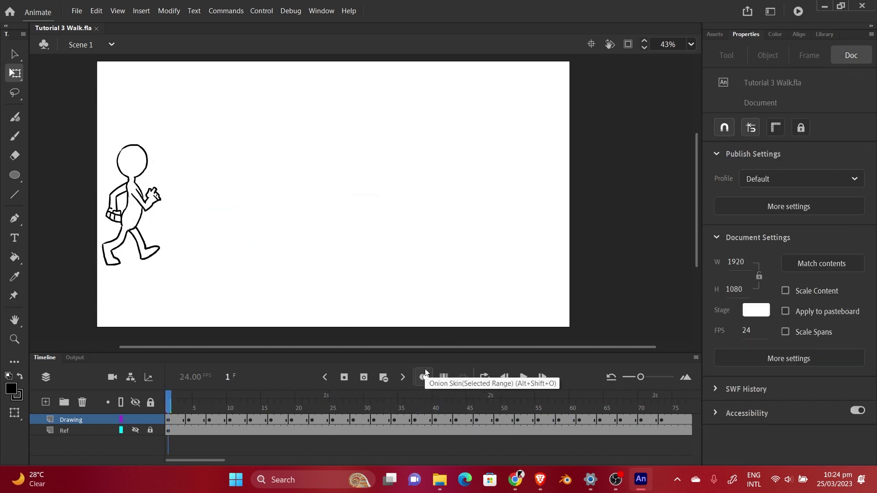
{"action": "key", "text": "Return"}
{"action": "key", "text": "Return"}
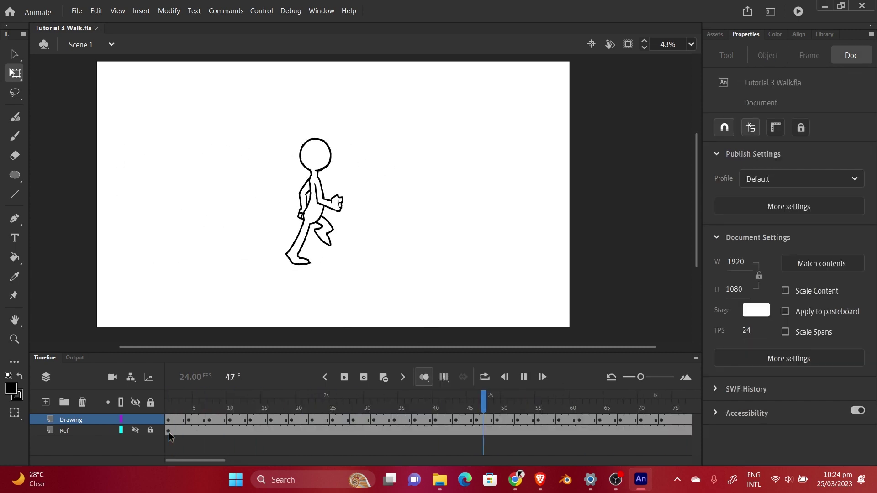
Duplicate the Drawing layer's frames 52 to 73 so the copy starts at frame 76
{"action": "left_click_drag", "start_coordinate": [596, 397], "coordinate": [522, 406]}
{"action": "left_click", "coordinate": [661, 420], "text": "shift"}
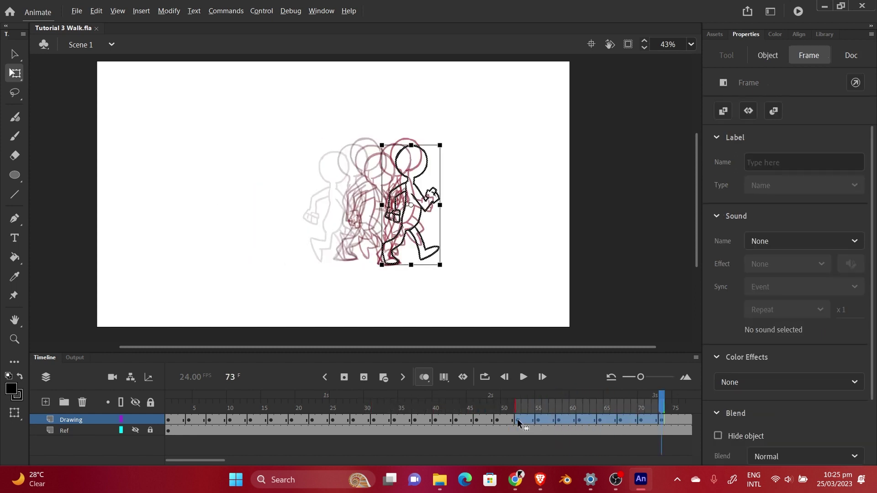
{"action": "mouse_move", "coordinate": [517, 418]}
{"action": "left_mouse_down"}
{"action": "mouse_move", "coordinate": [695, 417]}
{"action": "mouse_move", "coordinate": [372, 419]}
{"action": "left_mouse_up"}
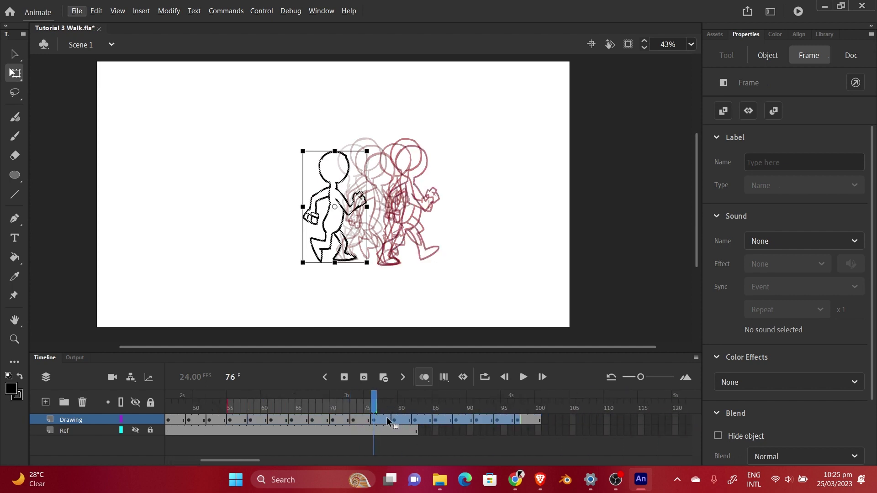
Turn on Edit Multiple Frames and select all drawings of frames 76 to 97
{"action": "left_click", "coordinate": [373, 420]}
{"action": "left_click", "coordinate": [516, 422], "text": "shift"}
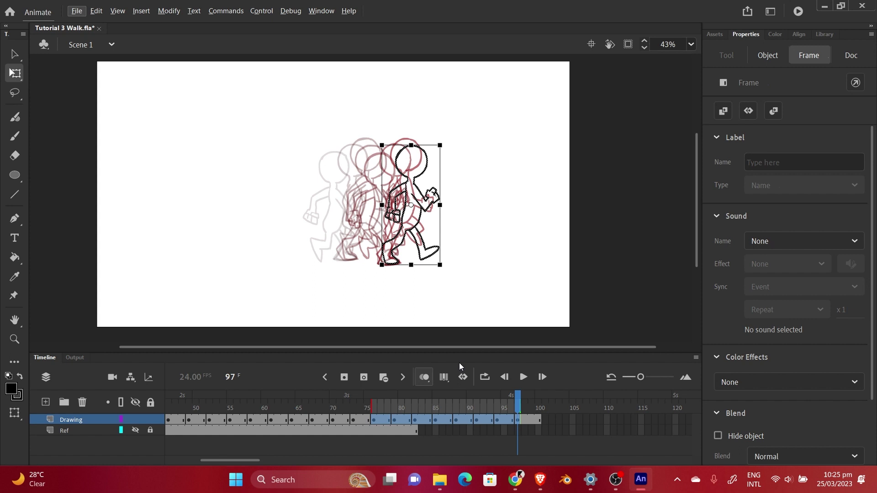
{"action": "left_click", "coordinate": [446, 375]}
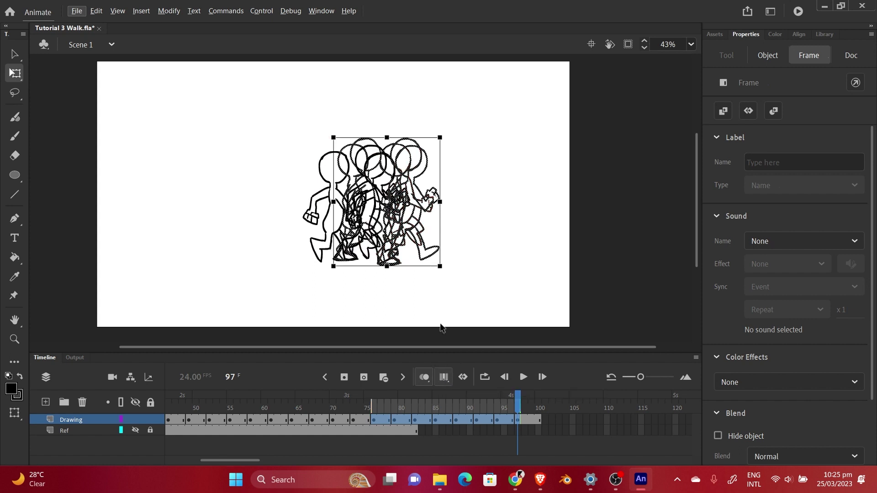
{"action": "left_click", "coordinate": [374, 420]}
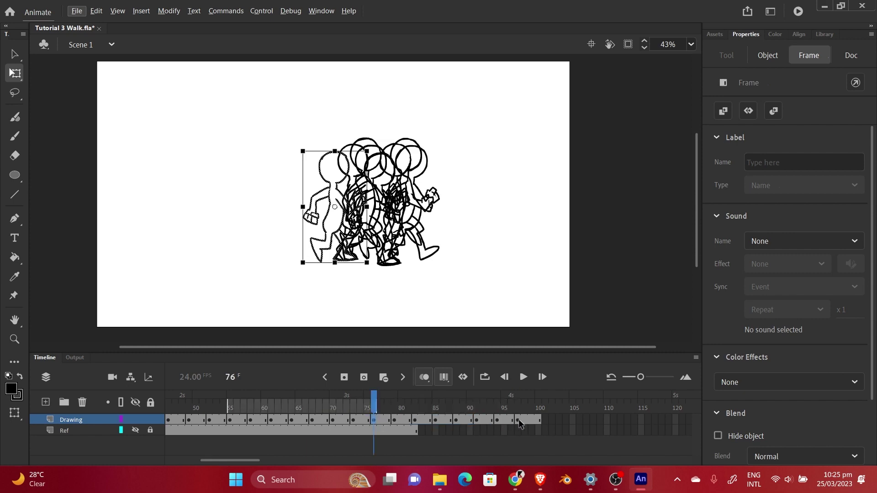
{"action": "left_click", "coordinate": [519, 420], "text": "shift"}
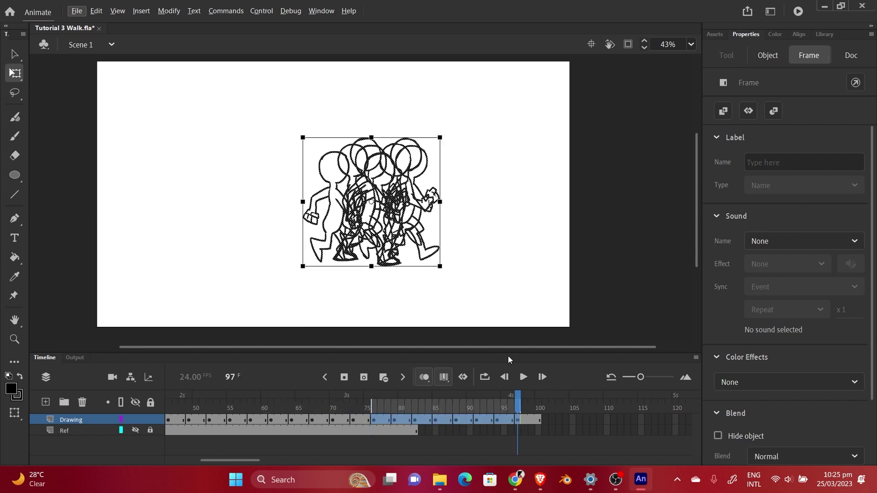
Shift the drawings of frames 76 to 97 horizontally forward and scrub back to frame 76 to check their placement
{"action": "key", "text": "shift+Right"}
{"action": "key", "text": "shift+Right"}
{"action": "key", "text": "shift+Right"}
{"action": "key", "text": "shift+Right"}
{"action": "key", "text": "shift+Right"}
{"action": "key", "text": "shift+Right"}
{"action": "key", "text": "shift+Right"}
{"action": "key", "text": "shift+Right"}
{"action": "key", "text": "shift+Right"}
{"action": "key", "text": "shift+Right"}
{"action": "key", "text": "shift+Right"}
{"action": "key", "text": "shift+Right"}
{"action": "key", "text": "shift+Right"}
{"action": "key", "text": "shift+Right"}
{"action": "key", "text": "shift+Right"}
{"action": "key", "text": "shift+Right"}
{"action": "key", "text": "shift+Right"}
{"action": "key", "text": "shift+Right"}
{"action": "key", "text": "shift+Right"}
{"action": "key", "text": "shift+Right"}
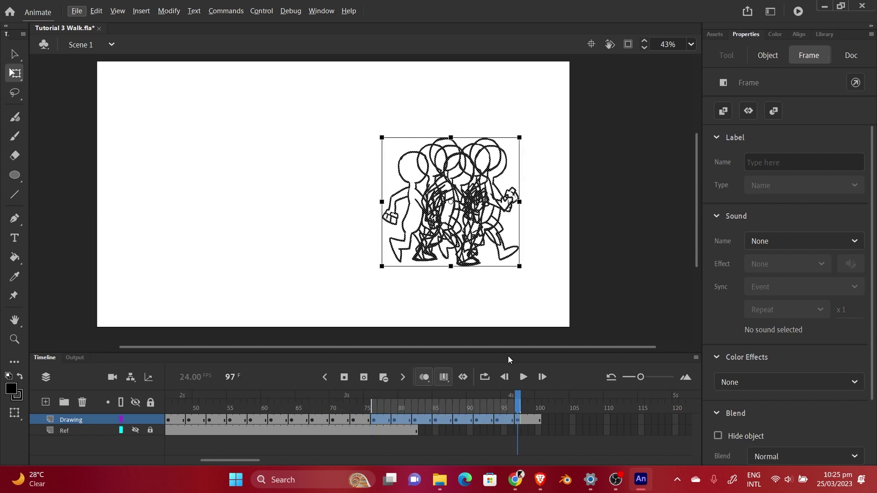
{"action": "left_click_drag", "start_coordinate": [519, 403], "coordinate": [374, 402]}
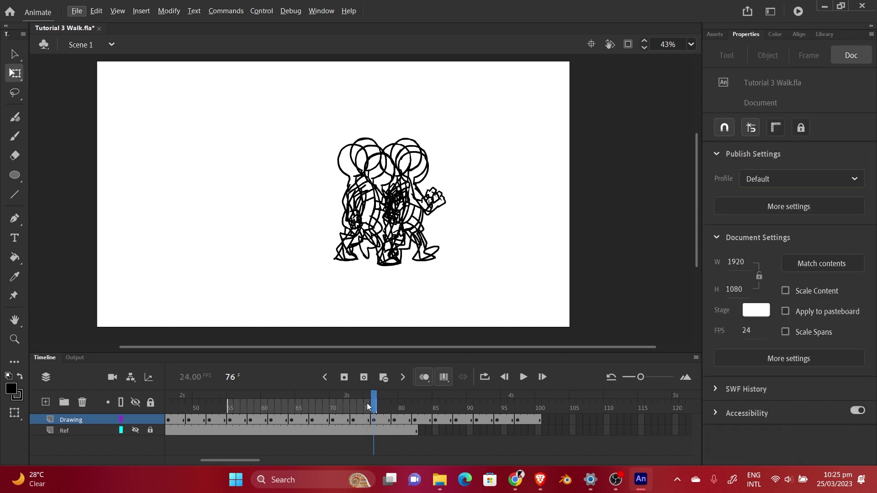
Reselect frames 76 to 97 and nudge all their drawings slightly further forward
{"action": "left_click", "coordinate": [375, 419]}
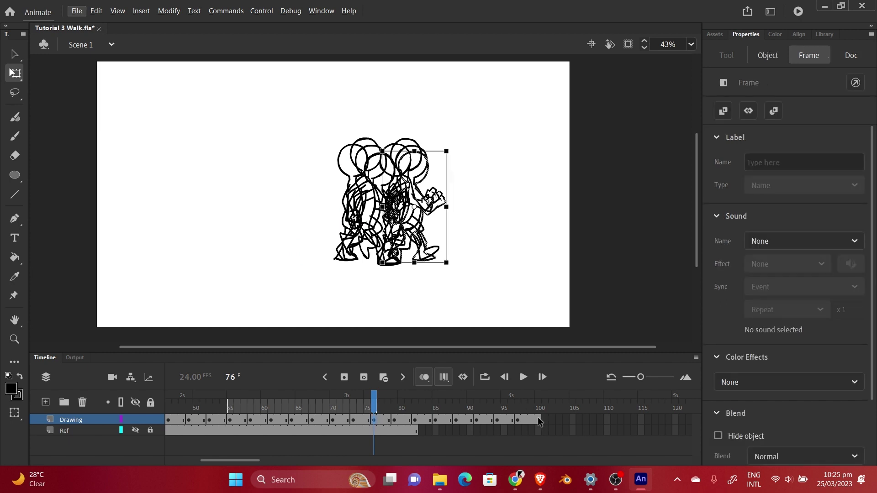
{"action": "left_click", "coordinate": [518, 420], "text": "shift"}
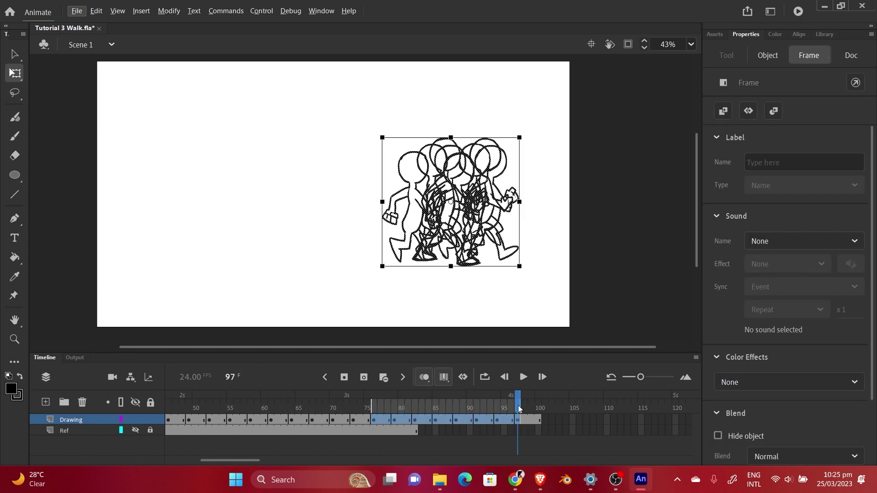
{"action": "key", "text": "shift+Right"}
Compare frames 75 and 76 for alignment, scrub back through the walk, and save the document
{"action": "left_click", "coordinate": [375, 402]}
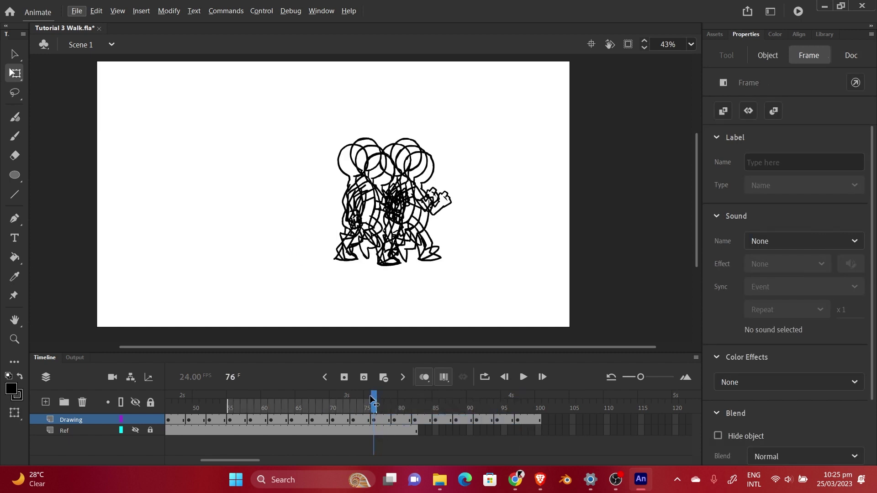
{"action": "left_click", "coordinate": [367, 400]}
{"action": "left_click", "coordinate": [373, 401]}
{"action": "left_click", "coordinate": [367, 400]}
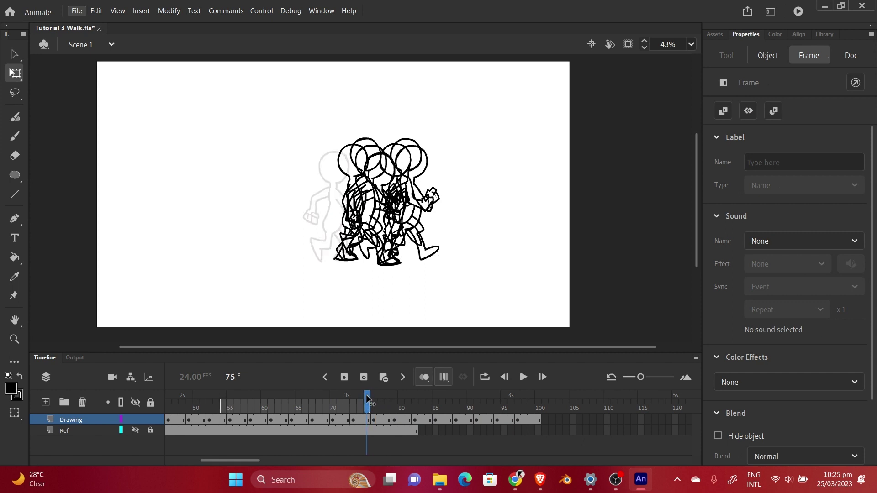
{"action": "left_click", "coordinate": [374, 401]}
{"action": "left_click_drag", "start_coordinate": [373, 401], "coordinate": [109, 394]}
{"action": "key", "text": "ctrl+s"}
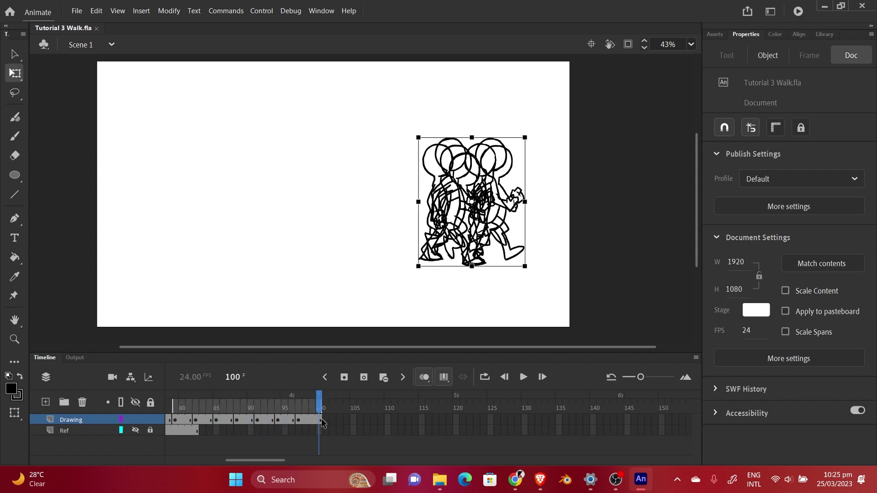
Return to frame 1, turn on looping, and extend the loop range to cover the whole walk up to frame 100
{"action": "left_click_drag", "start_coordinate": [321, 420], "coordinate": [366, 421]}
{"action": "key", "text": "ctrl+z"}
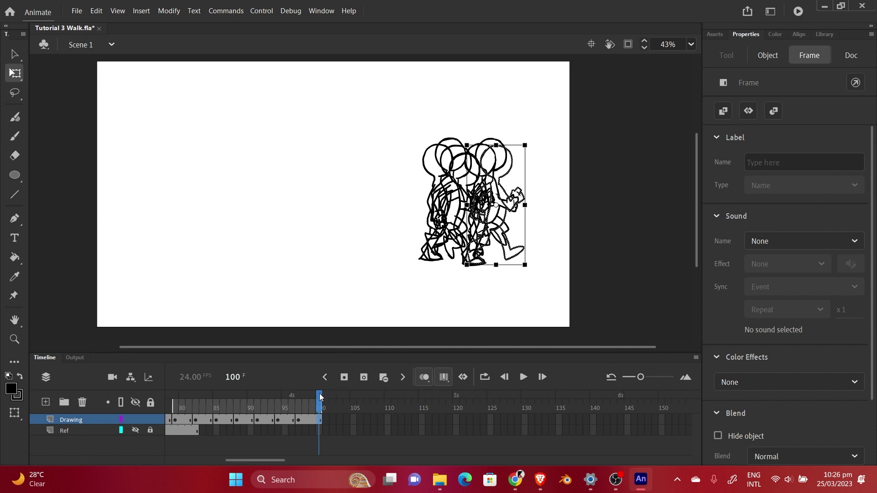
{"action": "left_click_drag", "start_coordinate": [320, 396], "coordinate": [112, 392]}
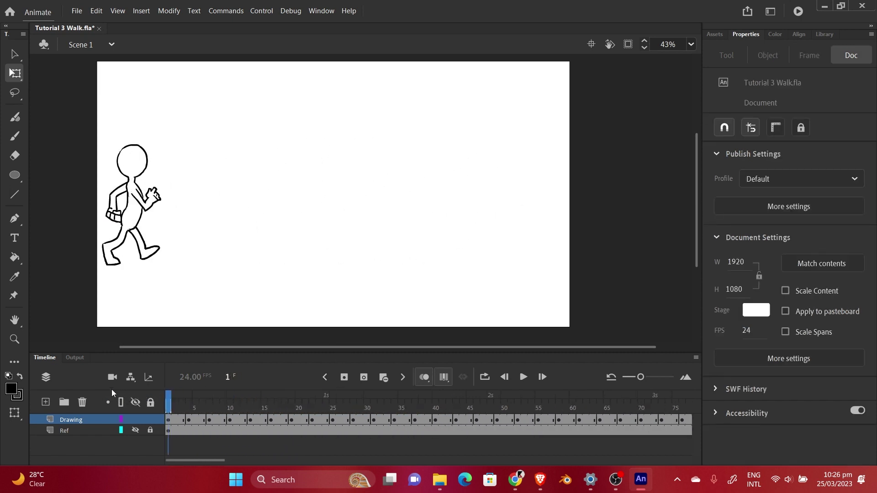
{"action": "left_click", "coordinate": [485, 377]}
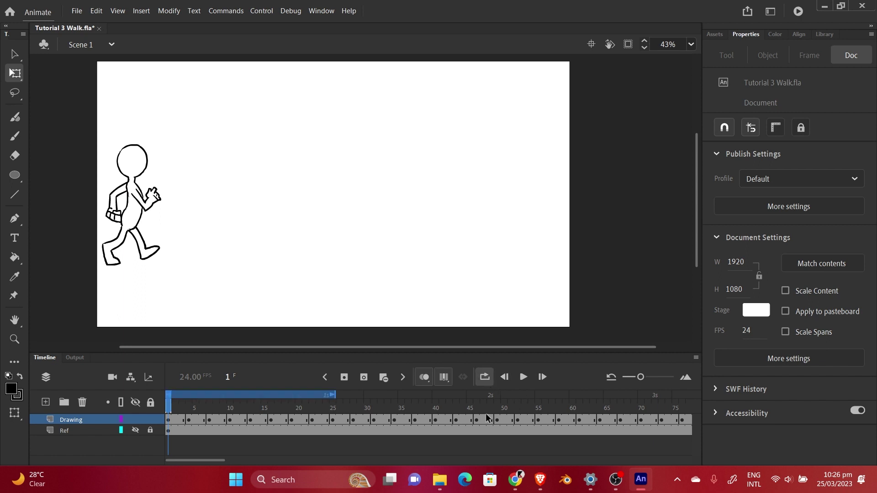
{"action": "key", "text": "ctrl+minus"}
{"action": "key", "text": "ctrl+equal"}
{"action": "left_click_drag", "start_coordinate": [641, 377], "coordinate": [635, 377]}
{"action": "left_click_drag", "start_coordinate": [280, 395], "coordinate": [620, 407]}
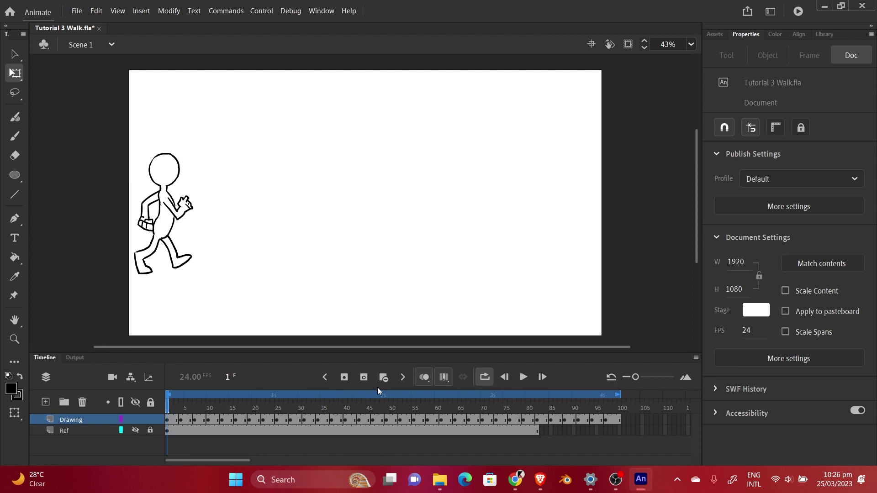
Play the looped walk across the stage to check its motion, and return to frame 1
{"action": "left_click", "coordinate": [524, 377]}
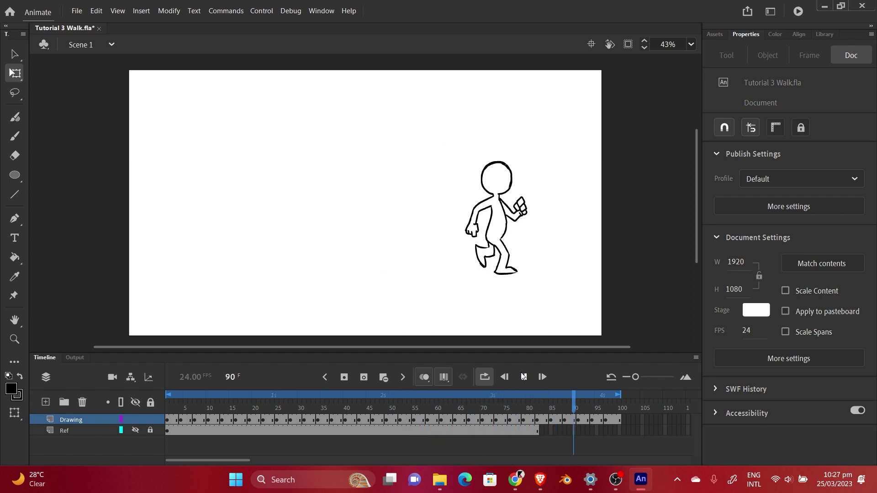
{"action": "left_click_drag", "start_coordinate": [241, 402], "coordinate": [164, 404]}
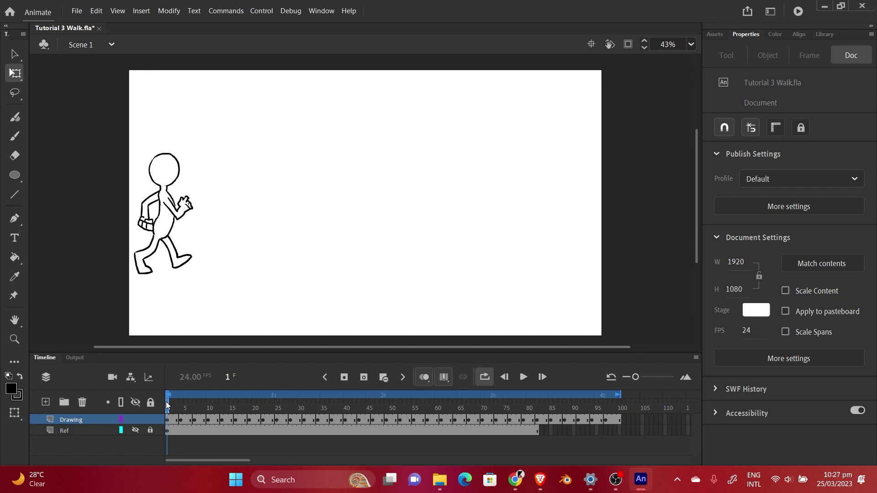
{"action": "mouse_move", "coordinate": [167, 399]}
{"action": "left_mouse_down"}
{"action": "mouse_move", "coordinate": [263, 407]}
{"action": "mouse_move", "coordinate": [167, 406]}
{"action": "left_mouse_up"}
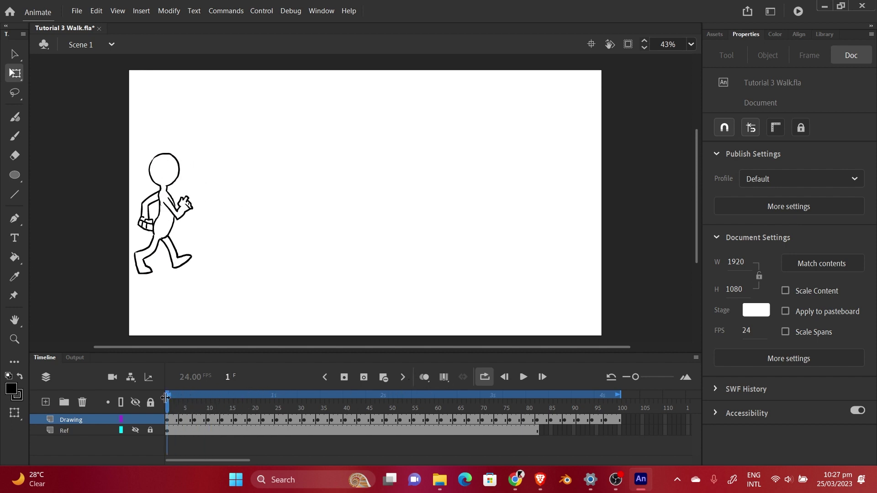
Show the Ref layer and scrub through the frames to compare the walk with the reference poses
{"action": "left_click_drag", "start_coordinate": [167, 397], "coordinate": [164, 433]}
{"action": "left_click", "coordinate": [134, 431]}
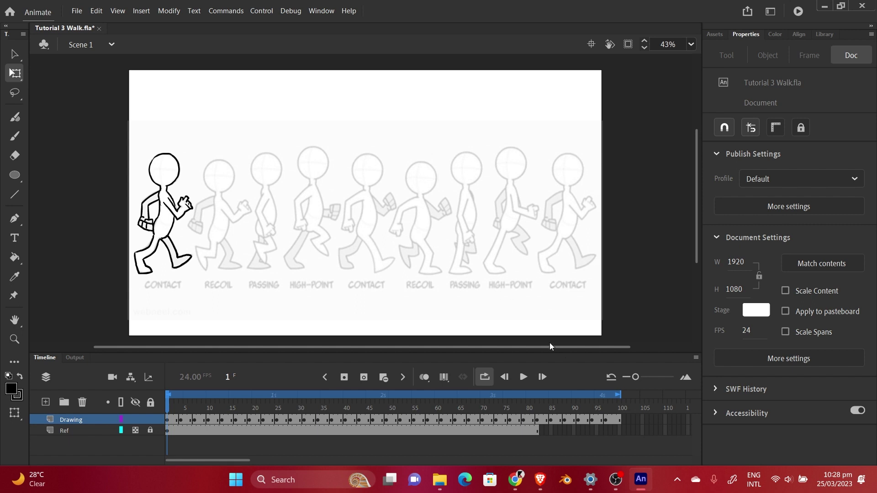
{"action": "left_click_drag", "start_coordinate": [282, 400], "coordinate": [637, 382]}
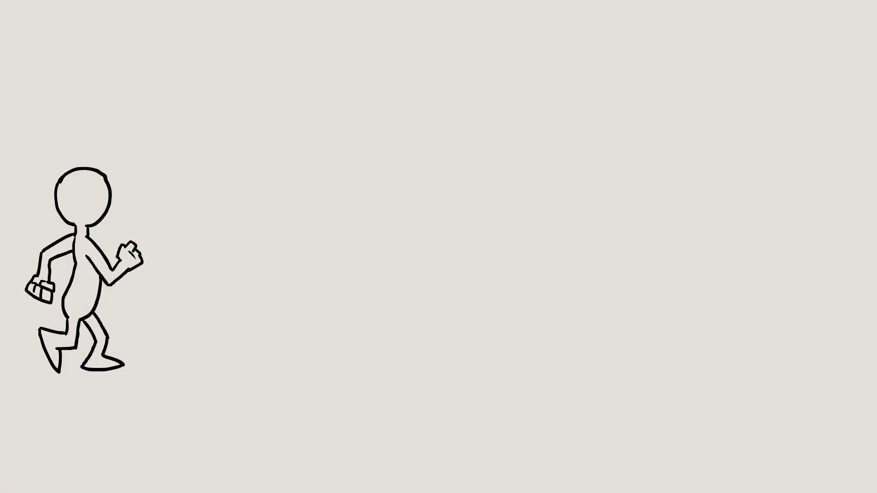